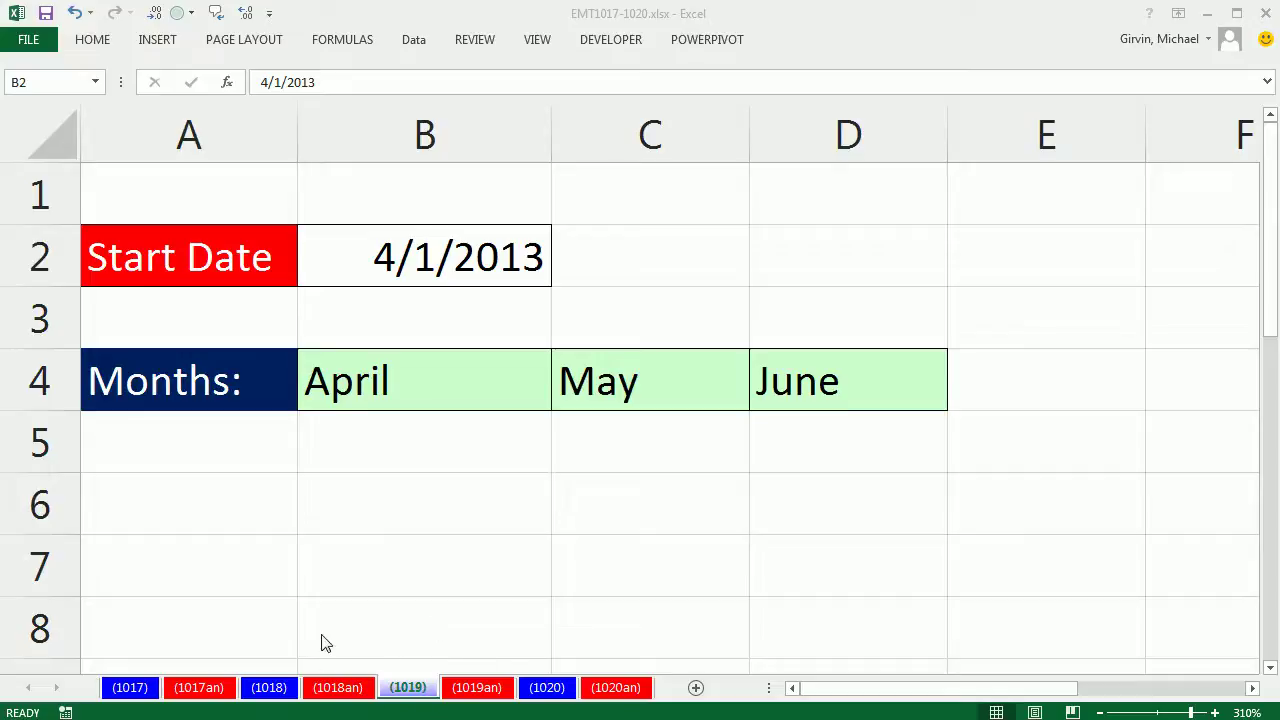
# Step: Check the April, May and June entries in B4:D4, then delete all three
pyautogui.click(625, 24)
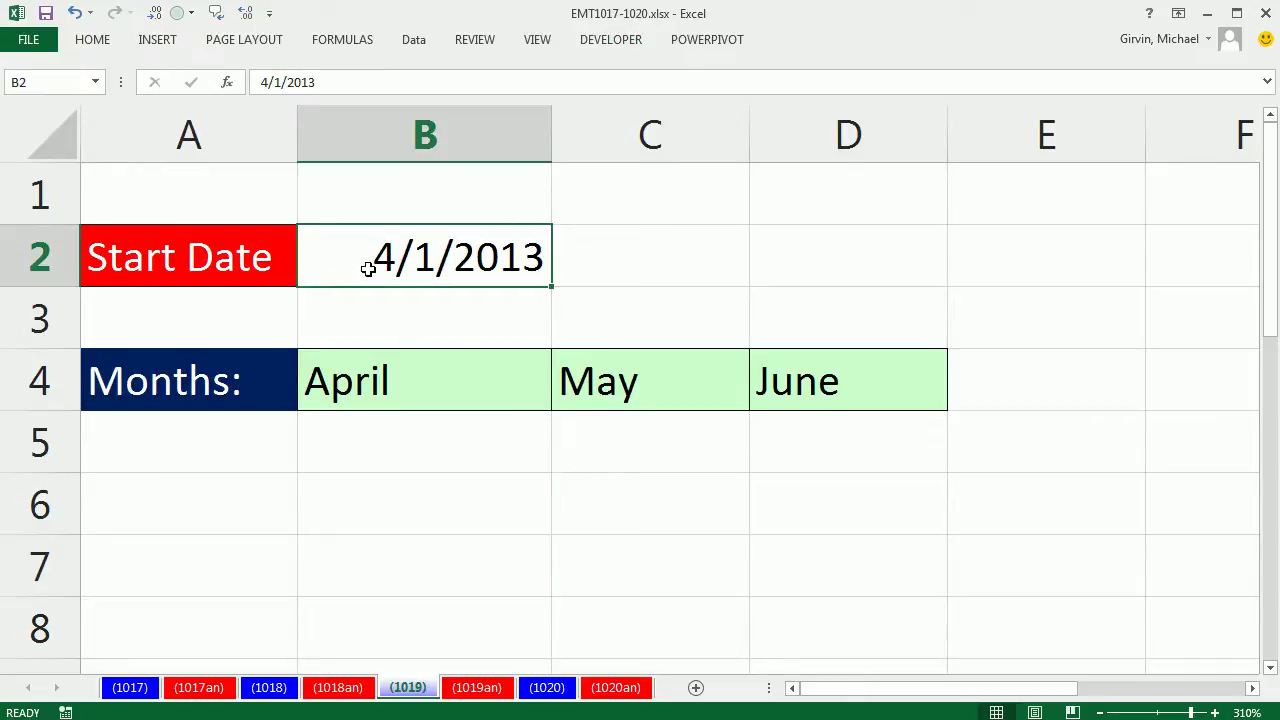
pyautogui.click(403, 399)
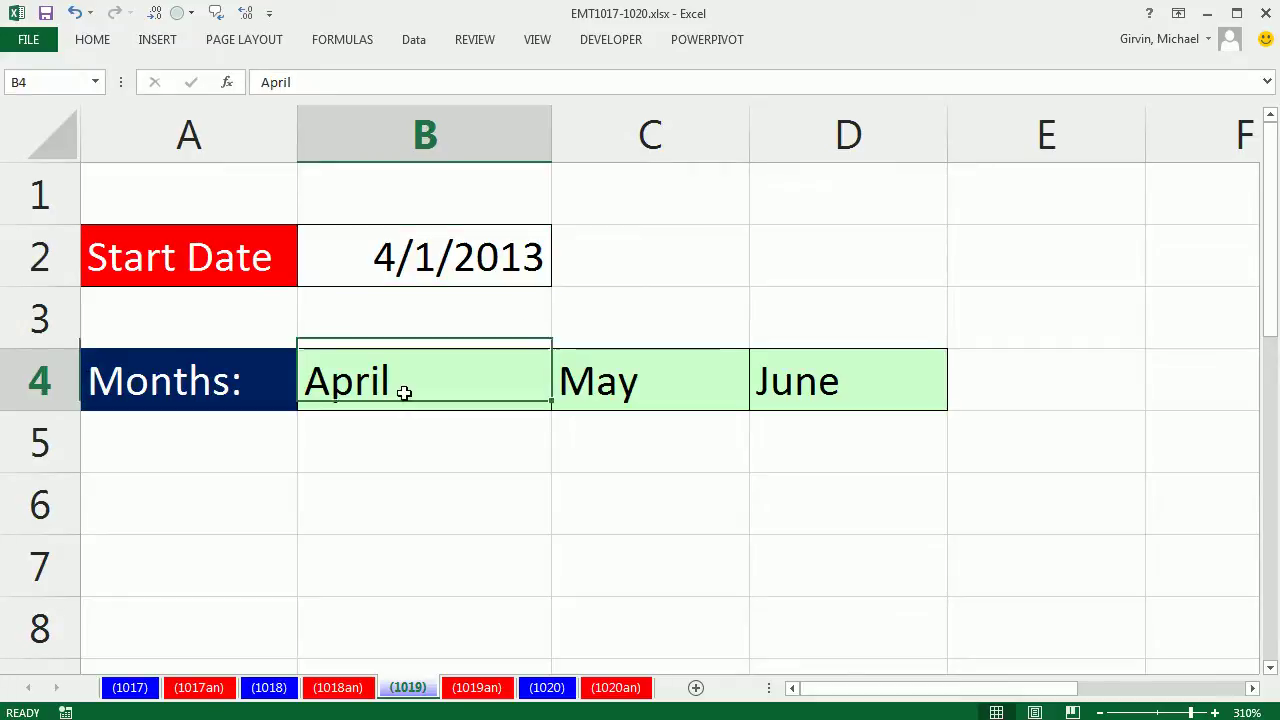
pyautogui.click(587, 386)
pyautogui.click(814, 380)
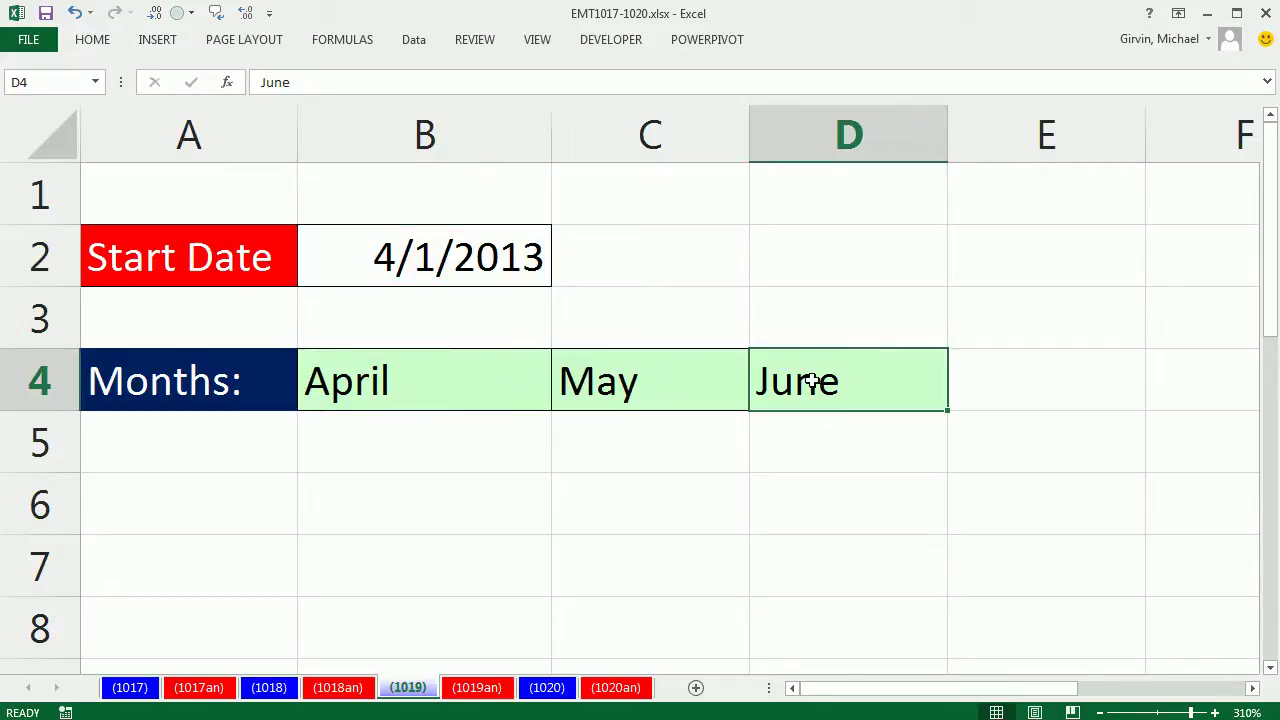
pyautogui.click(404, 380)
pyautogui.click(586, 386)
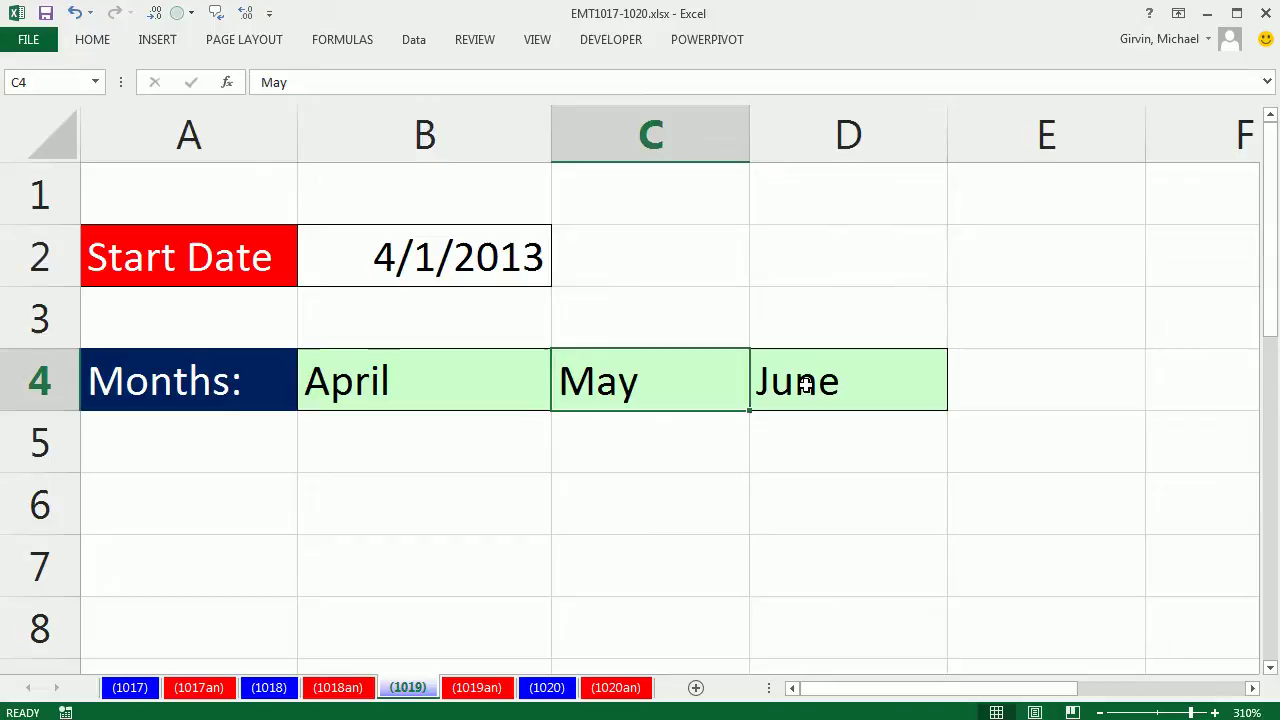
pyautogui.click(844, 397)
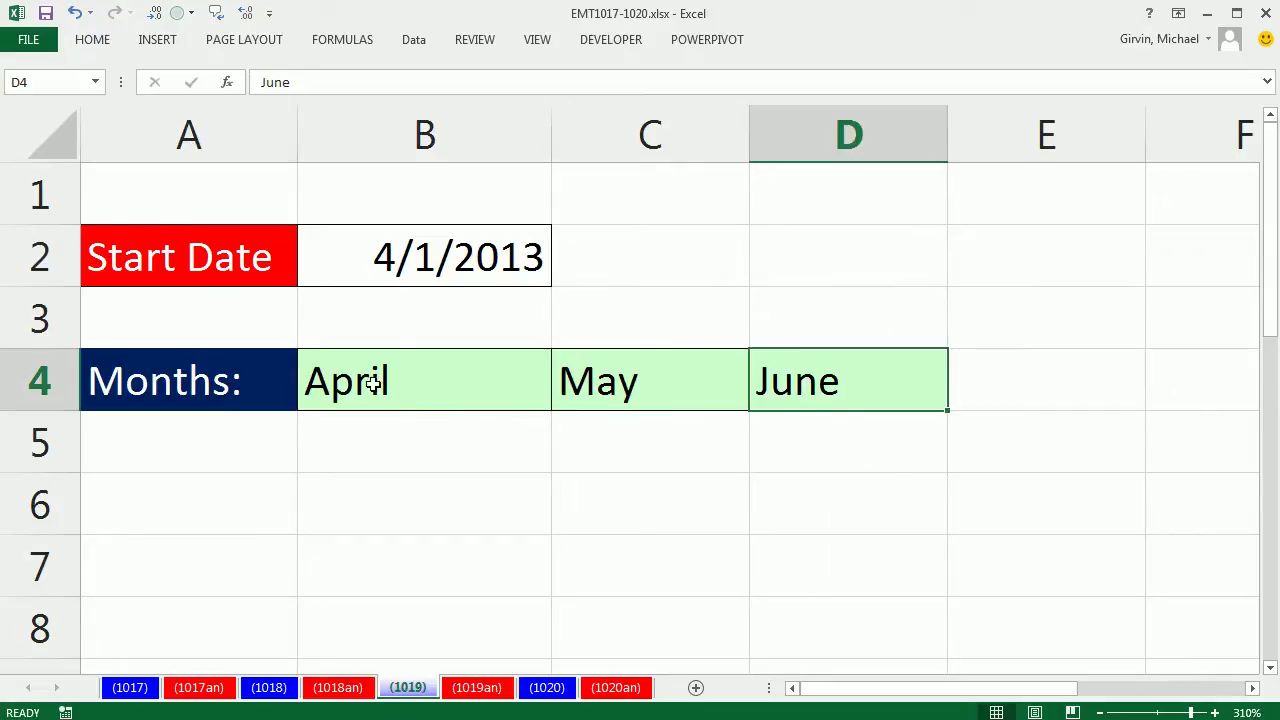
pyautogui.moveTo(371, 377); pyautogui.dragTo(829, 389)
pyautogui.press('Delete')
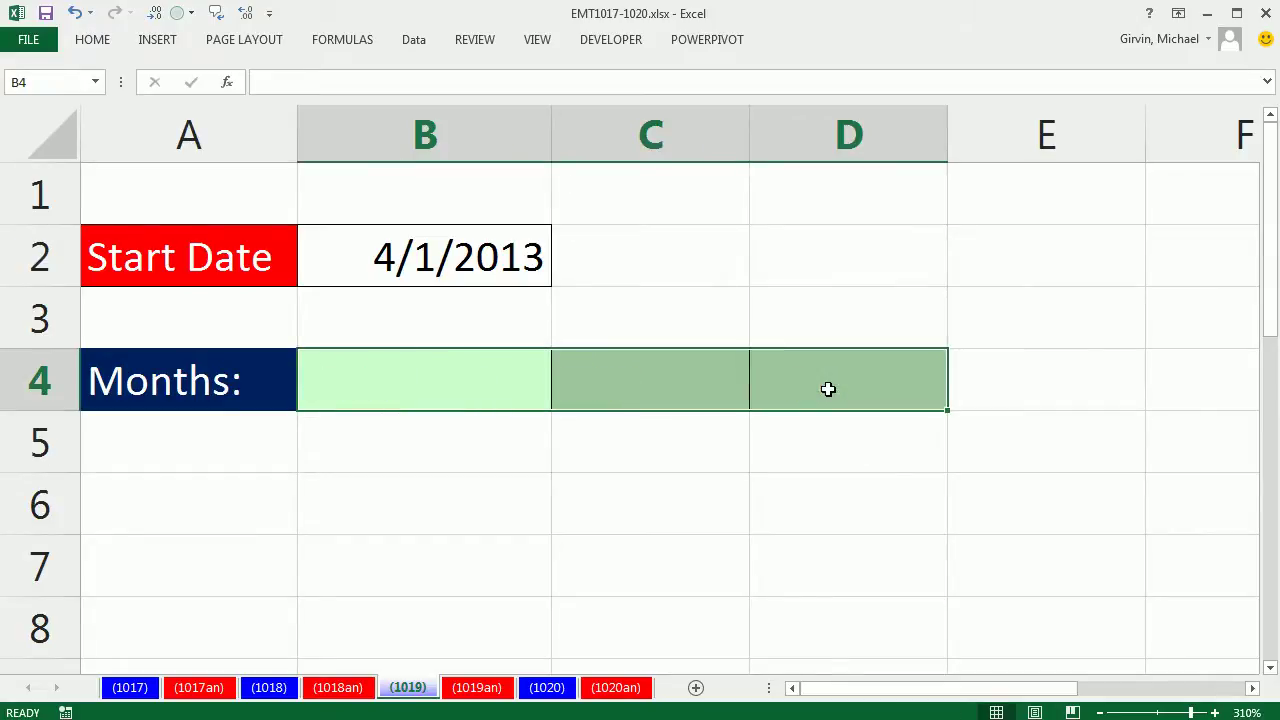
# Step: Enter =EDATE($B$2,1) in B4, using an absolute reference to the start date
pyautogui.click(430, 385)
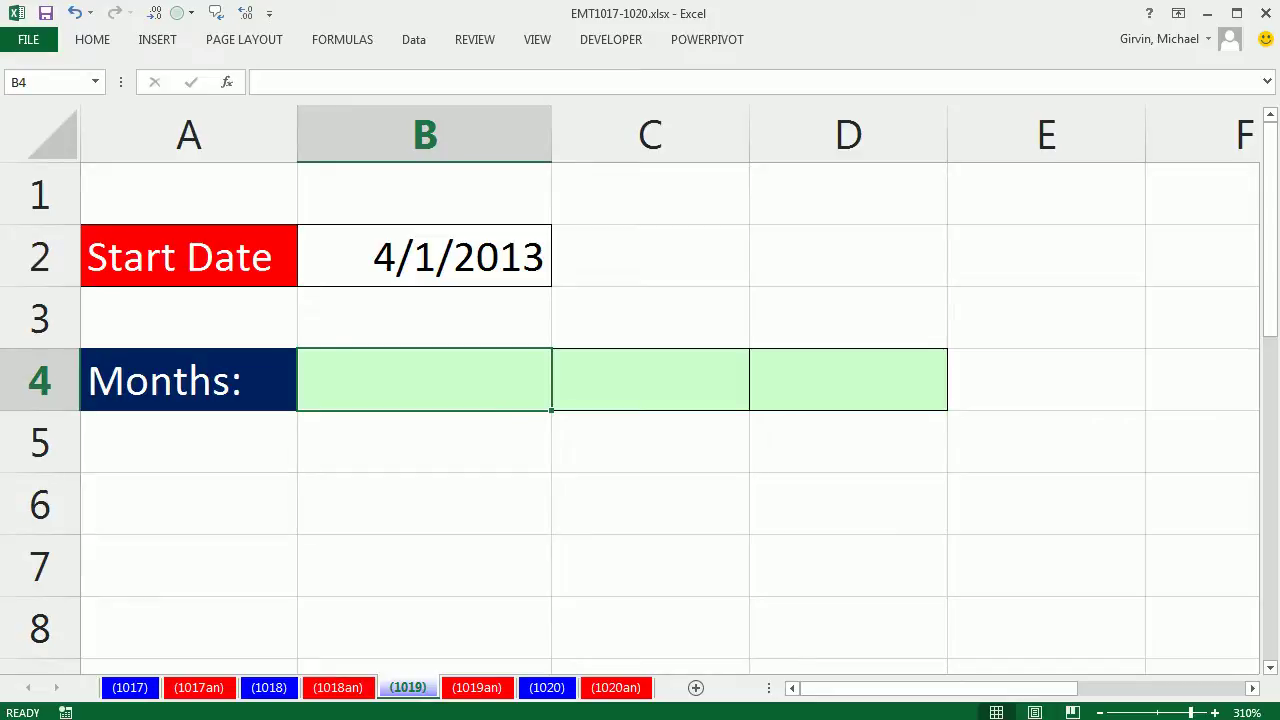
pyautogui.write('=ed')
pyautogui.press('Tab')
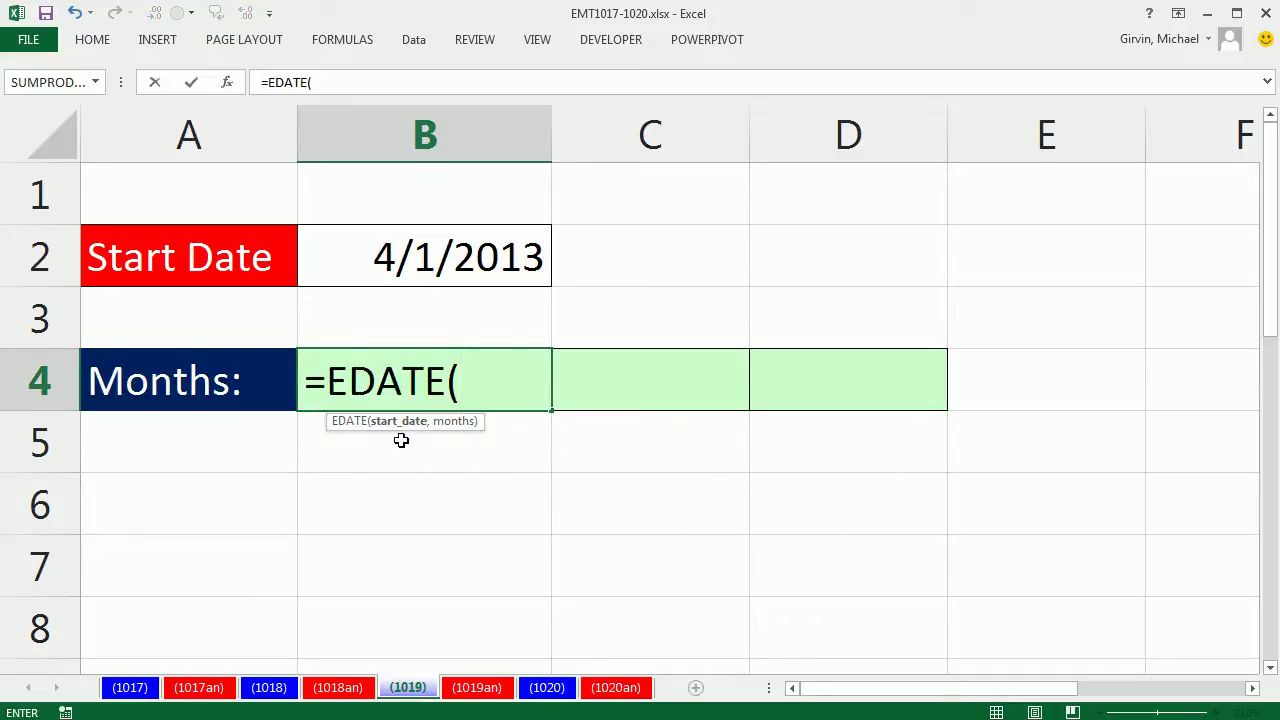
pyautogui.click(398, 254)
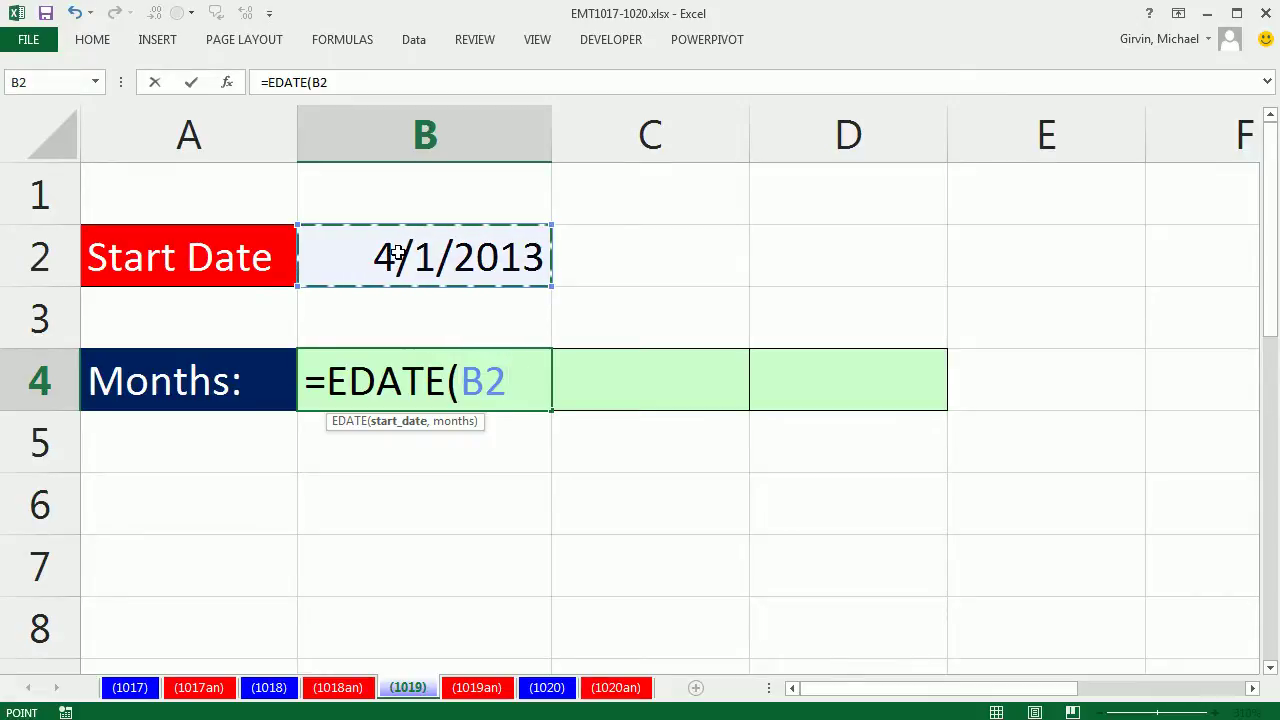
pyautogui.press('F4')
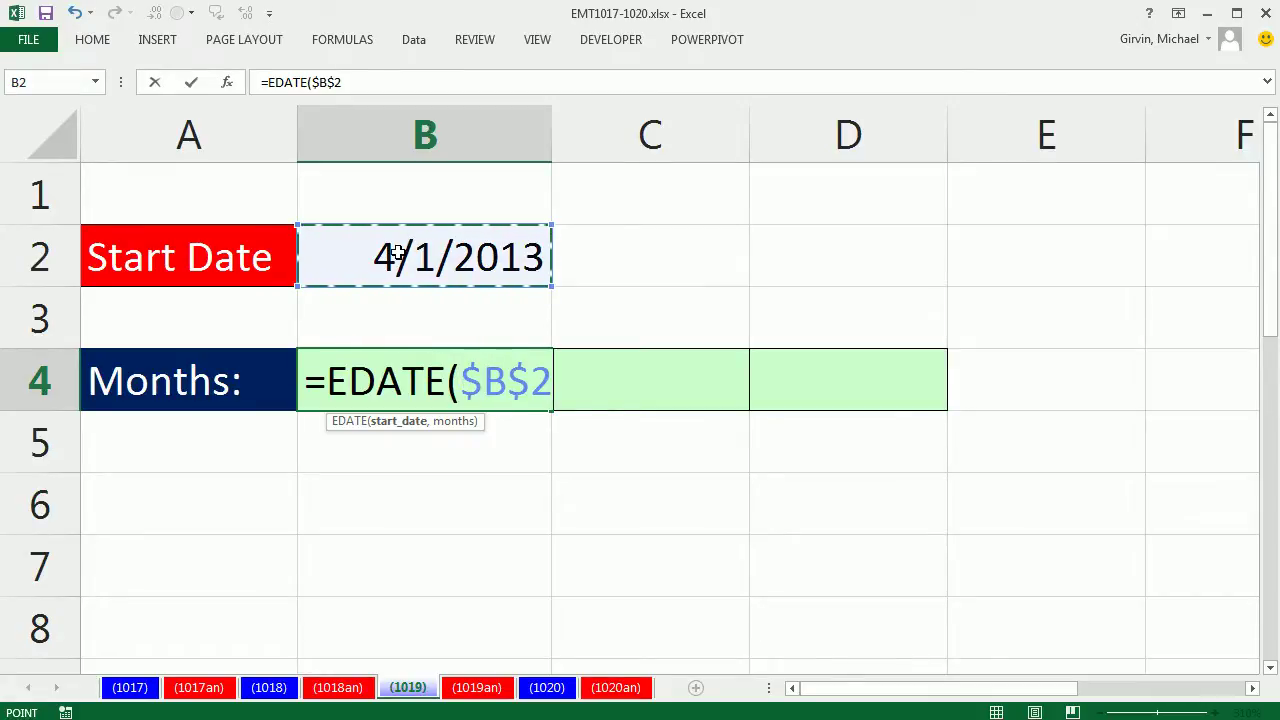
pyautogui.write(',')
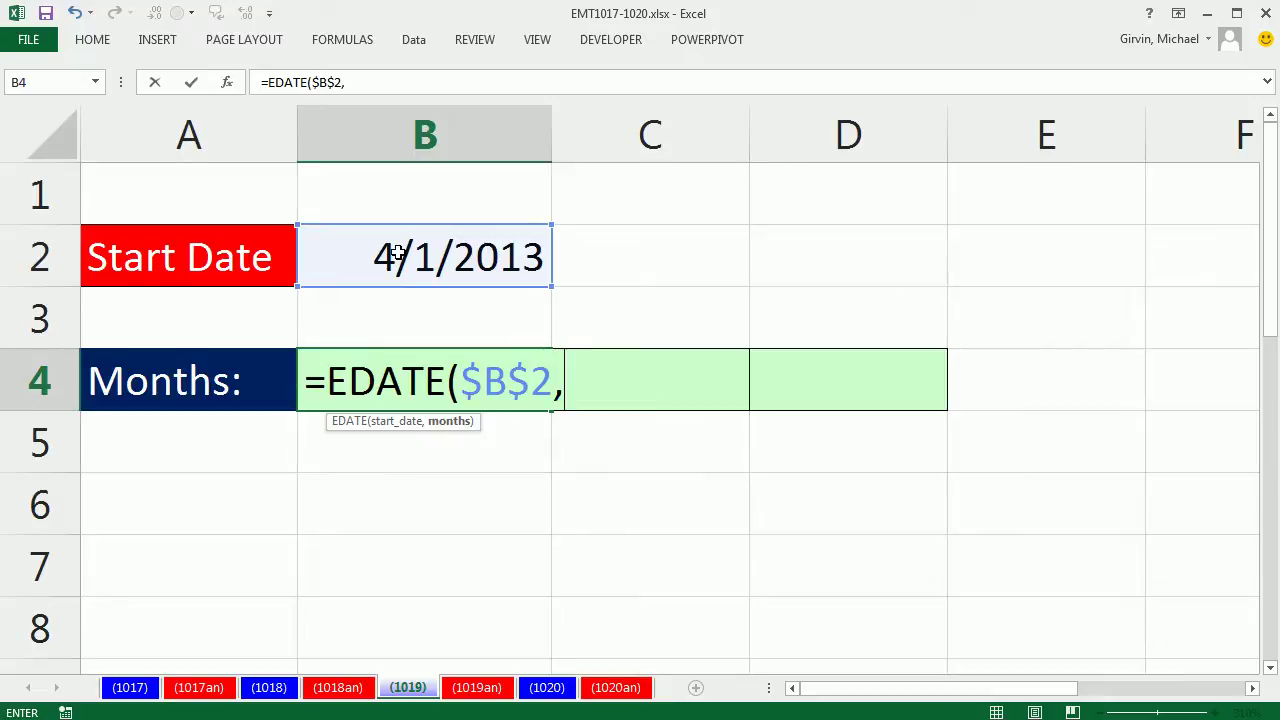
pyautogui.write('1)')
pyautogui.hotkey('ctrl', 'Return')
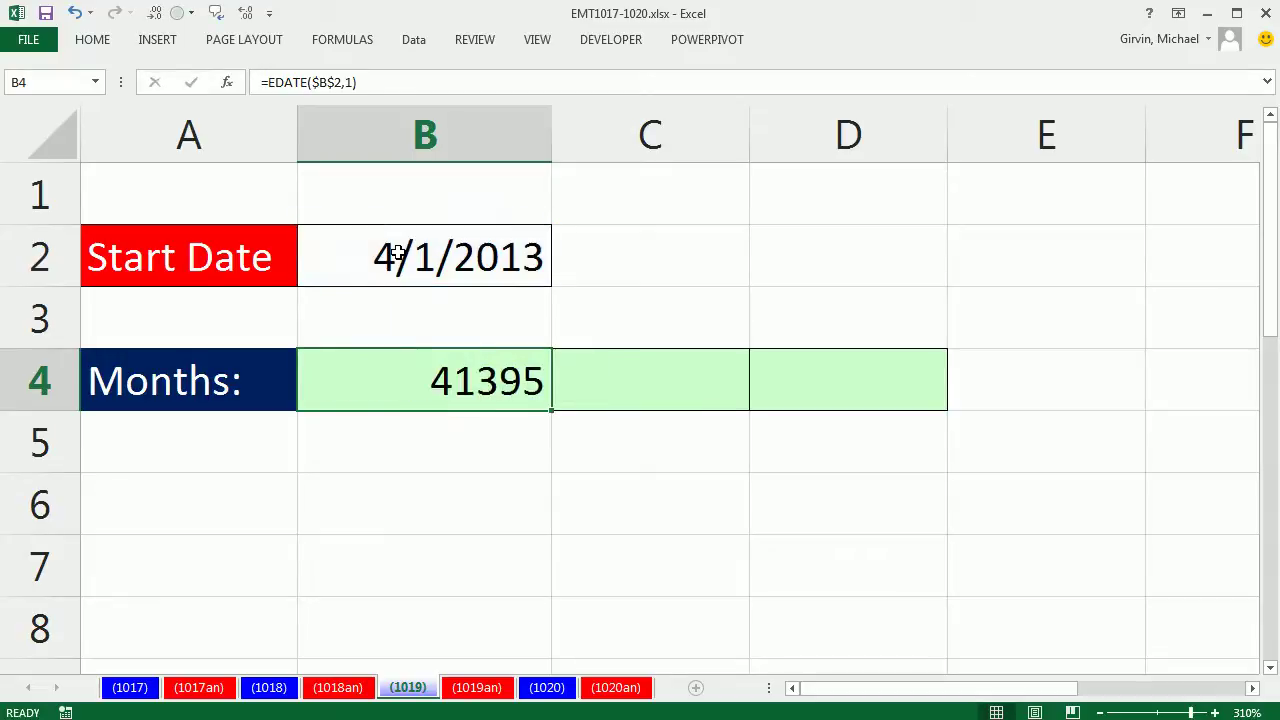
# Step: Format B4 as Short Date so it shows 5/1/2013
pyautogui.click(96, 40)
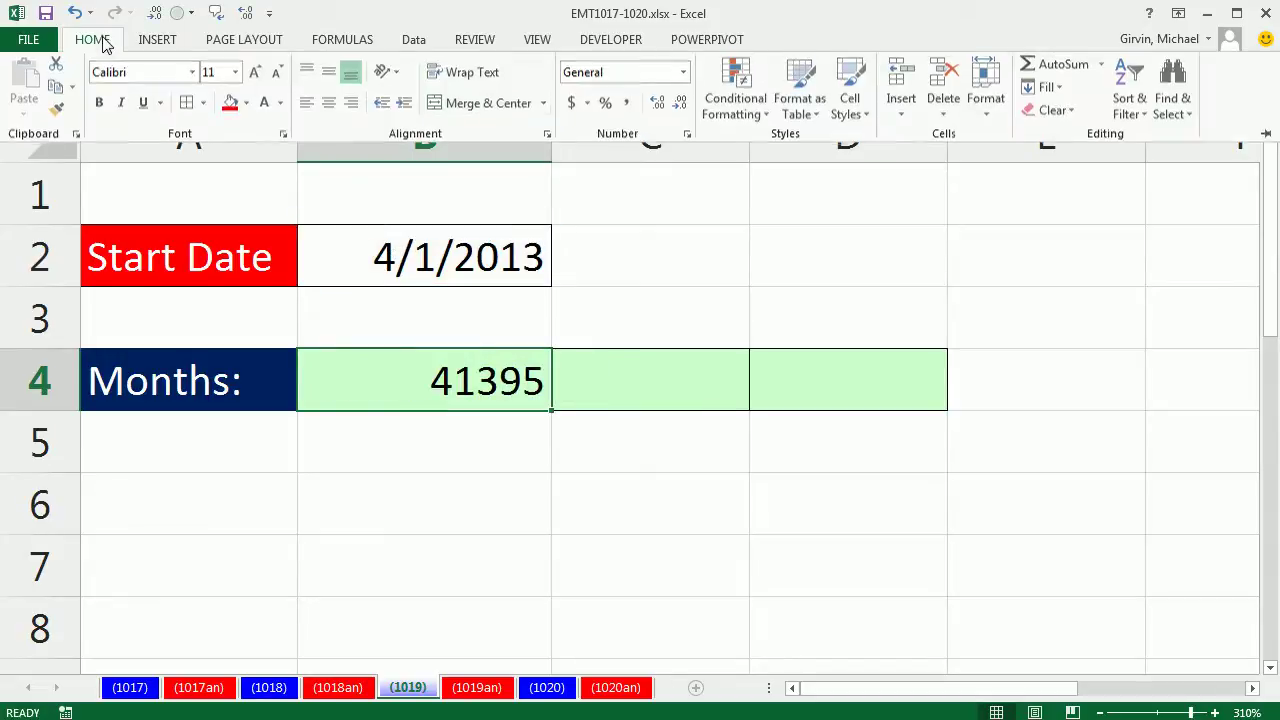
pyautogui.click(683, 76)
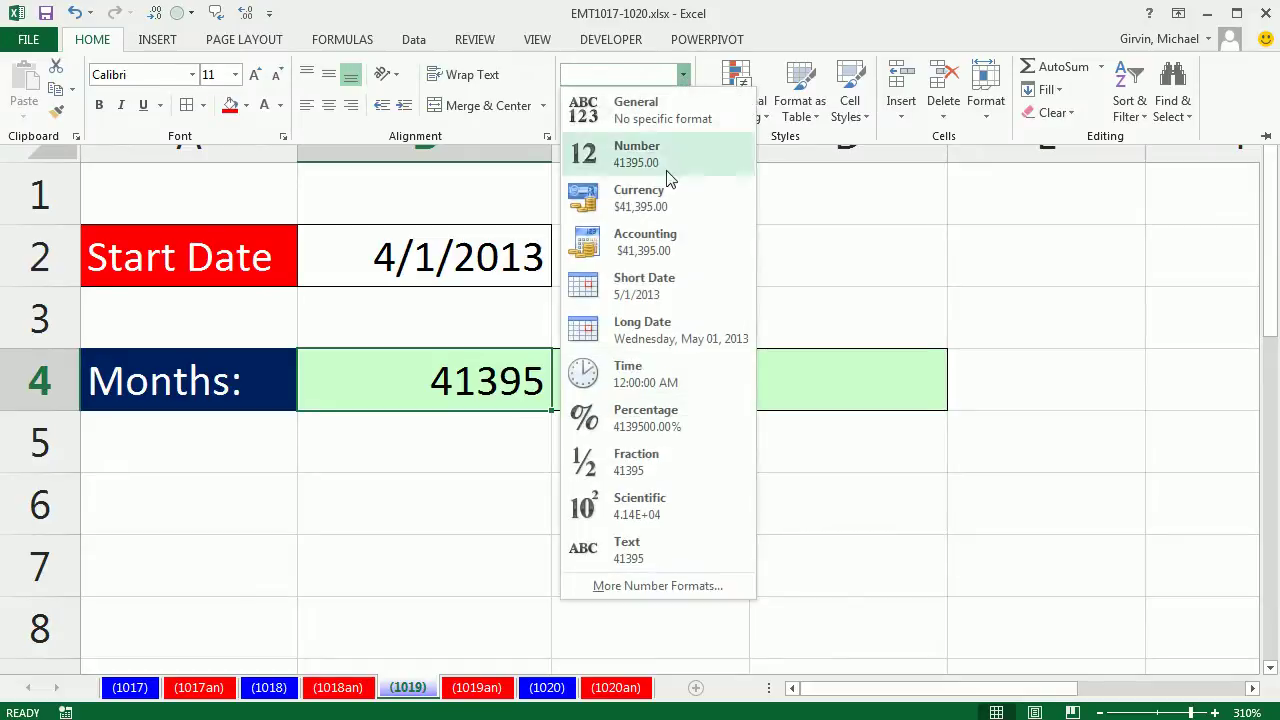
pyautogui.click(672, 290)
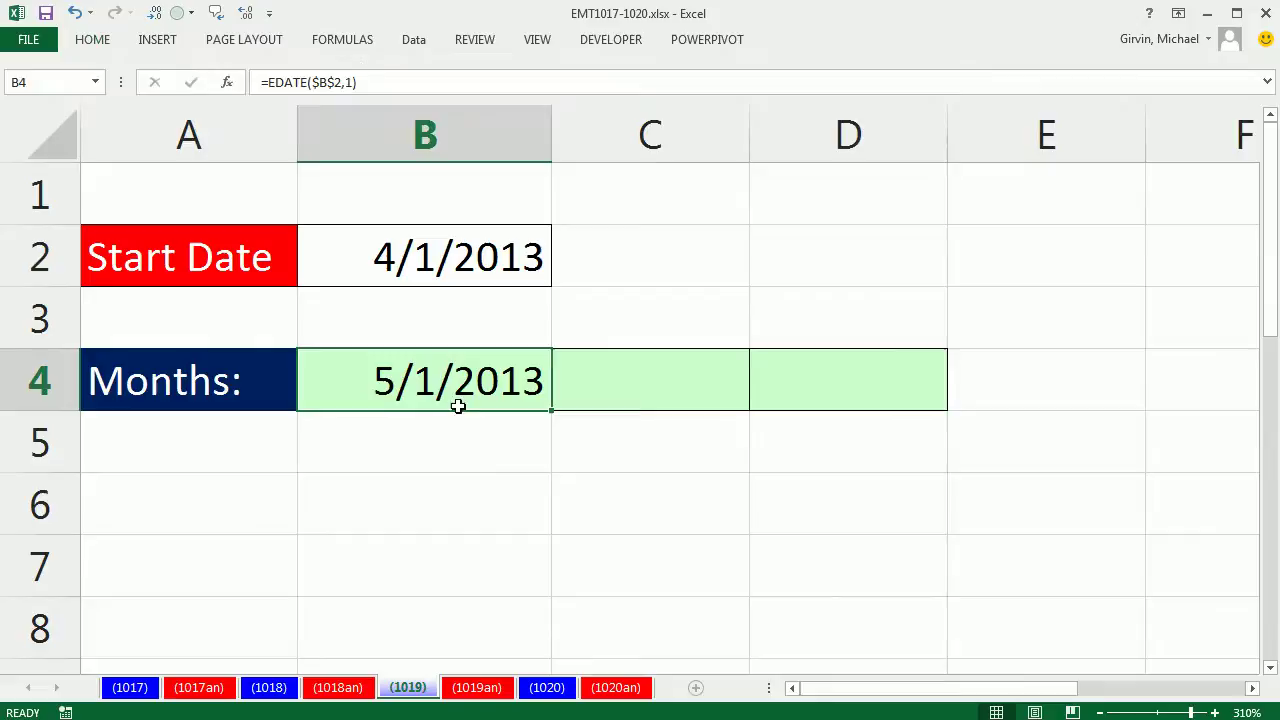
# Step: Change B4's months argument from 1 to -1
pyautogui.doubleClick(432, 378)
pyautogui.moveTo(569, 383); pyautogui.dragTo(587, 381)
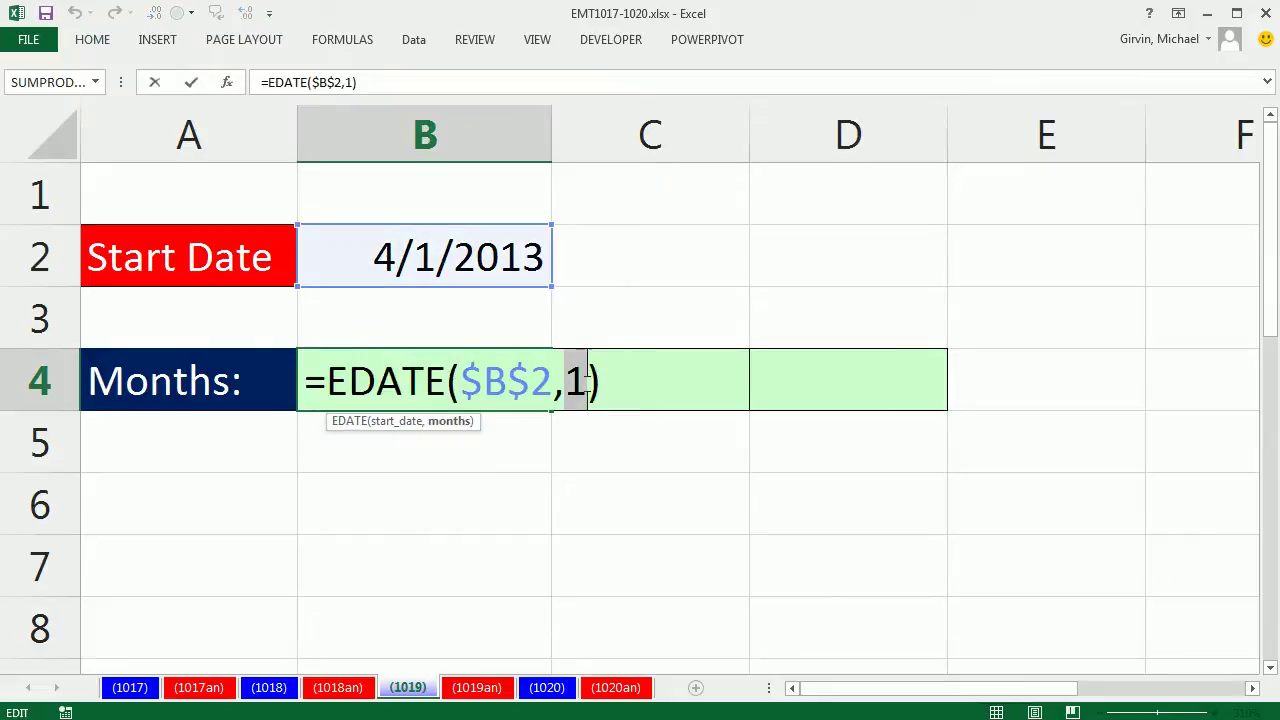
pyautogui.write('-1')
pyautogui.hotkey('ctrl', 'Return')
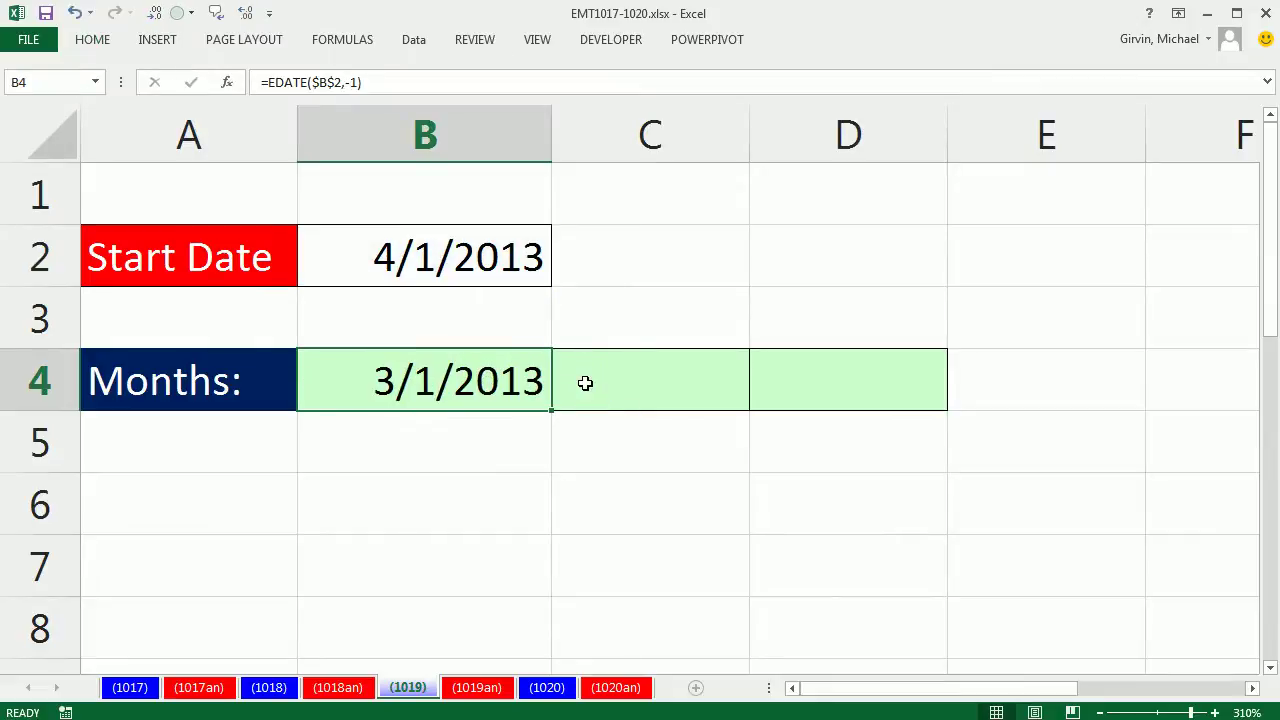
# Step: Test the formula by changing the start date in B2 to 4/15/2013, then undo it
pyautogui.doubleClick(478, 394)
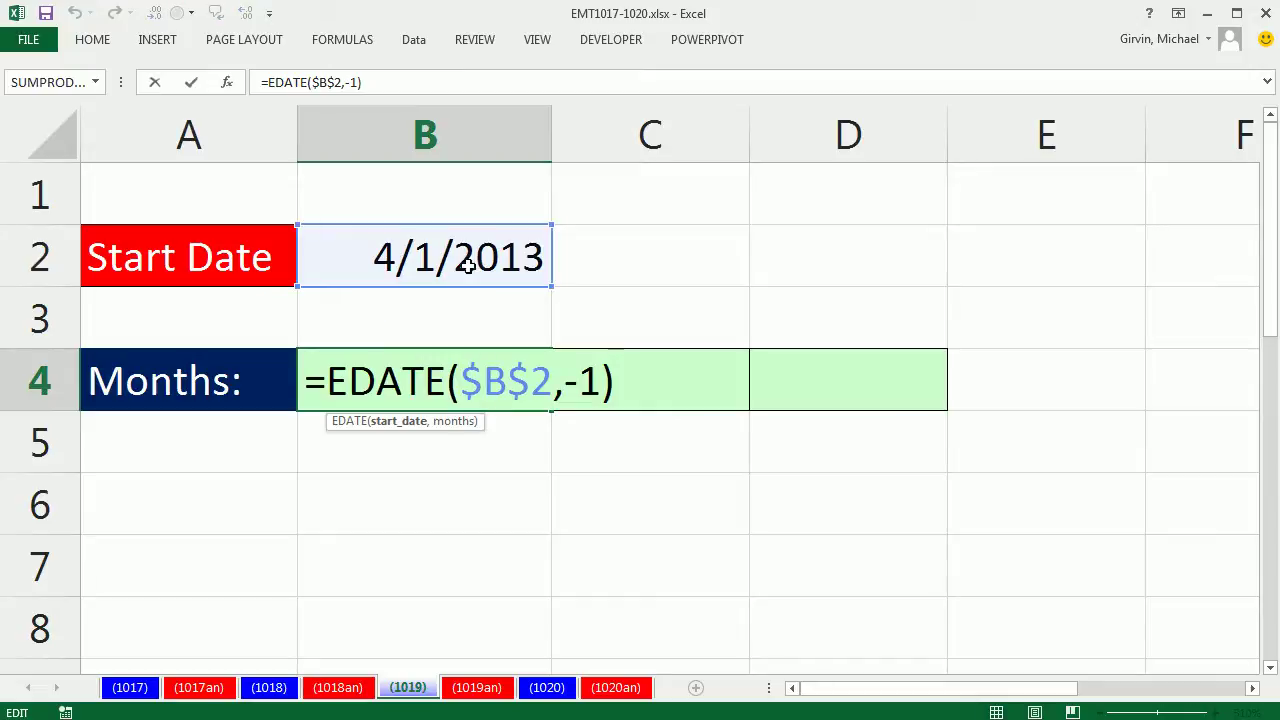
pyautogui.click(425, 258)
pyautogui.doubleClick(425, 258)
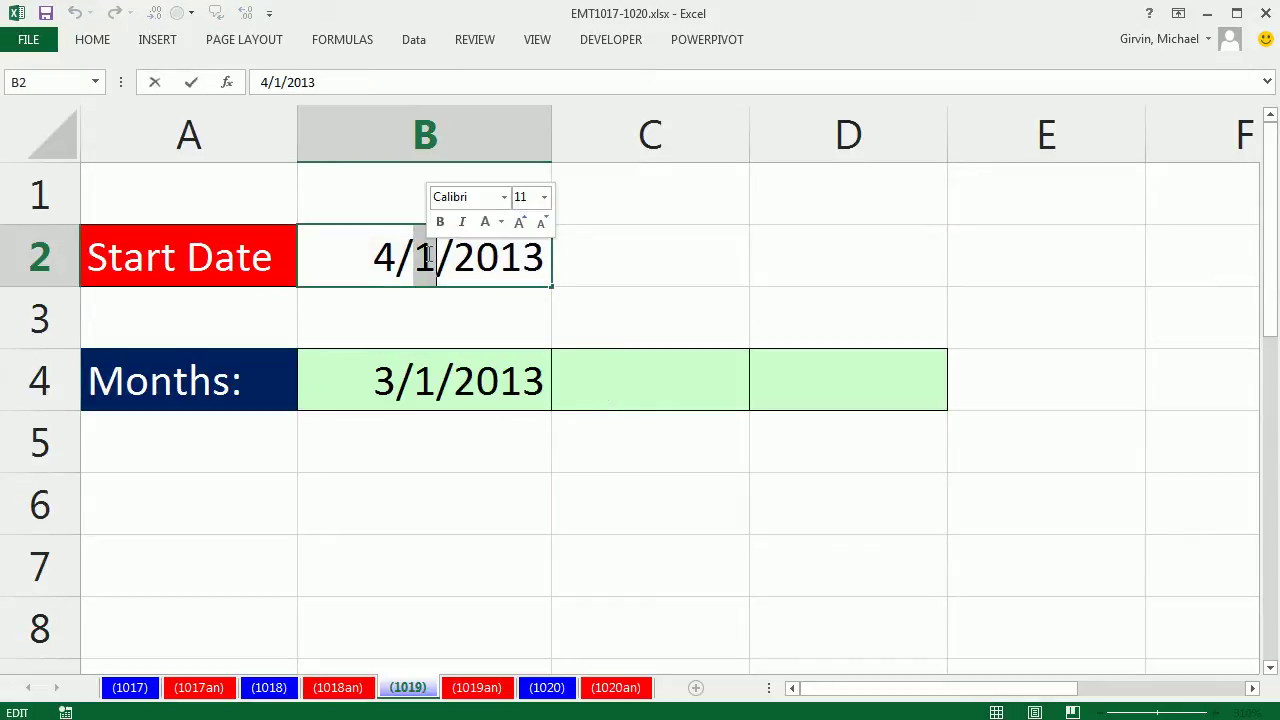
pyautogui.write('15')
pyautogui.hotkey('ctrl', 'Return')
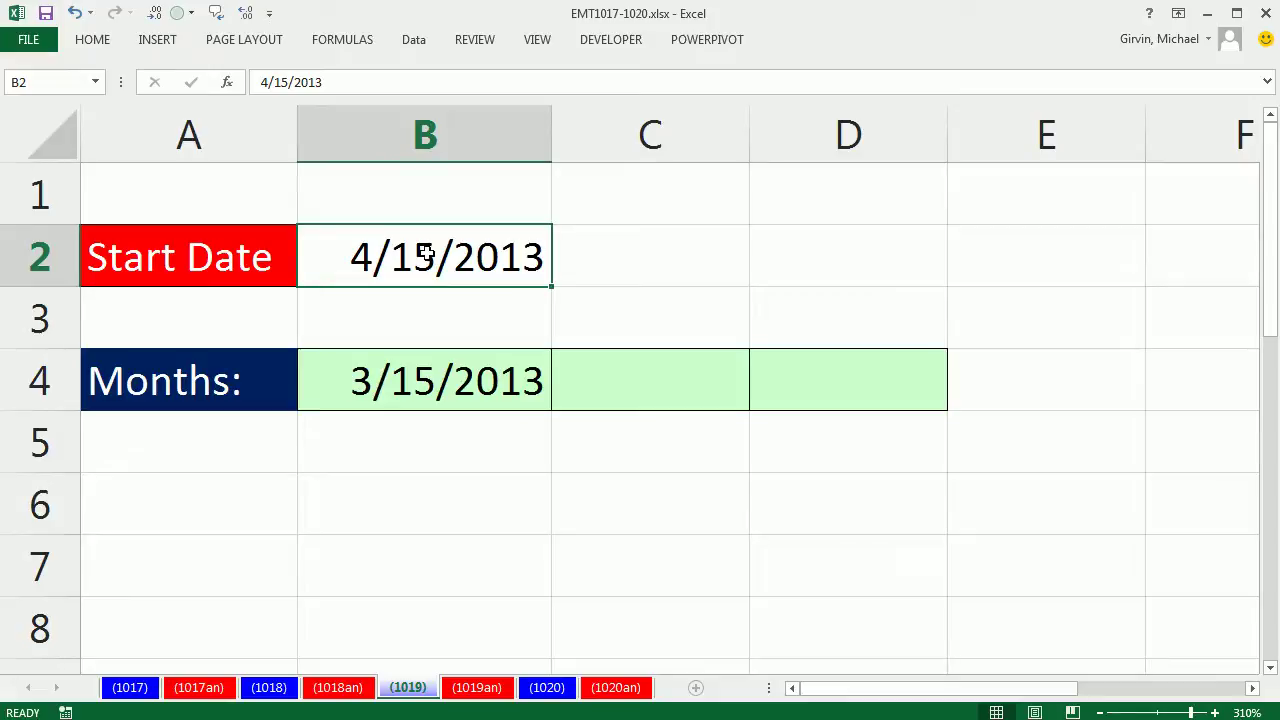
pyautogui.hotkey('ctrl', 'z')
# Step: Set B4's months argument to 0 so it returns 4/1/2013
pyautogui.doubleClick(463, 397)
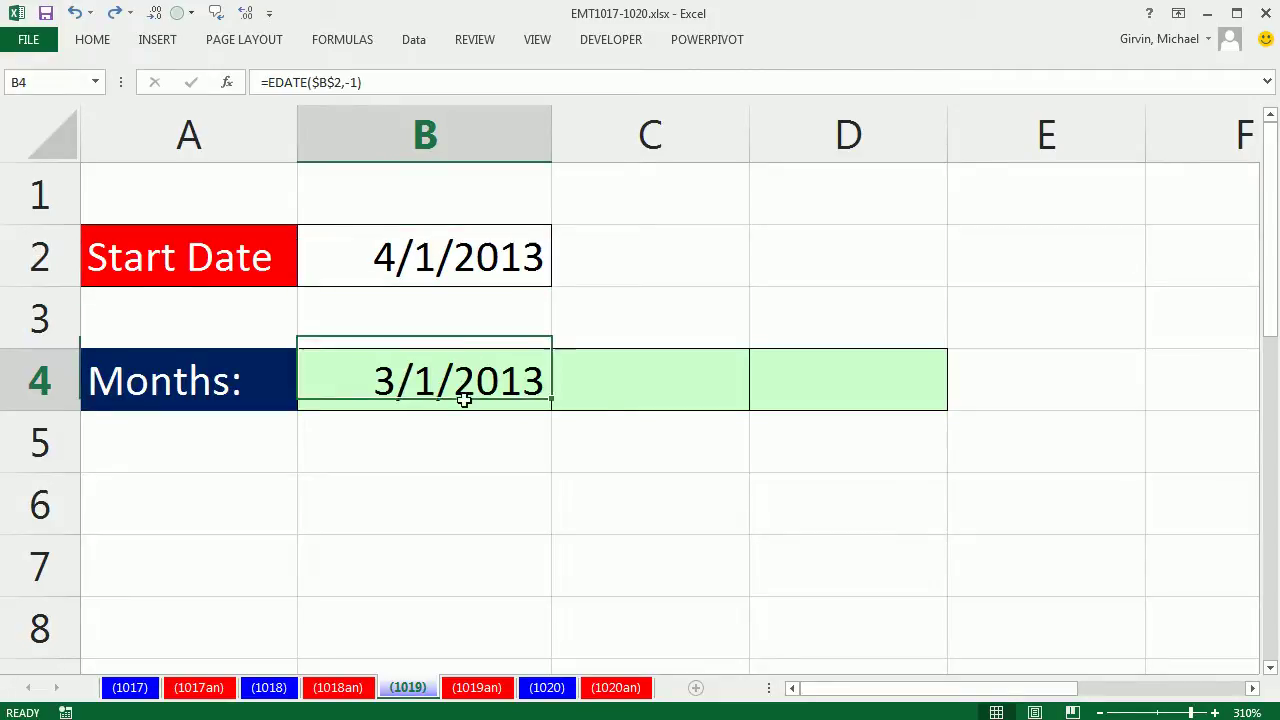
pyautogui.moveTo(565, 380); pyautogui.dragTo(601, 380)
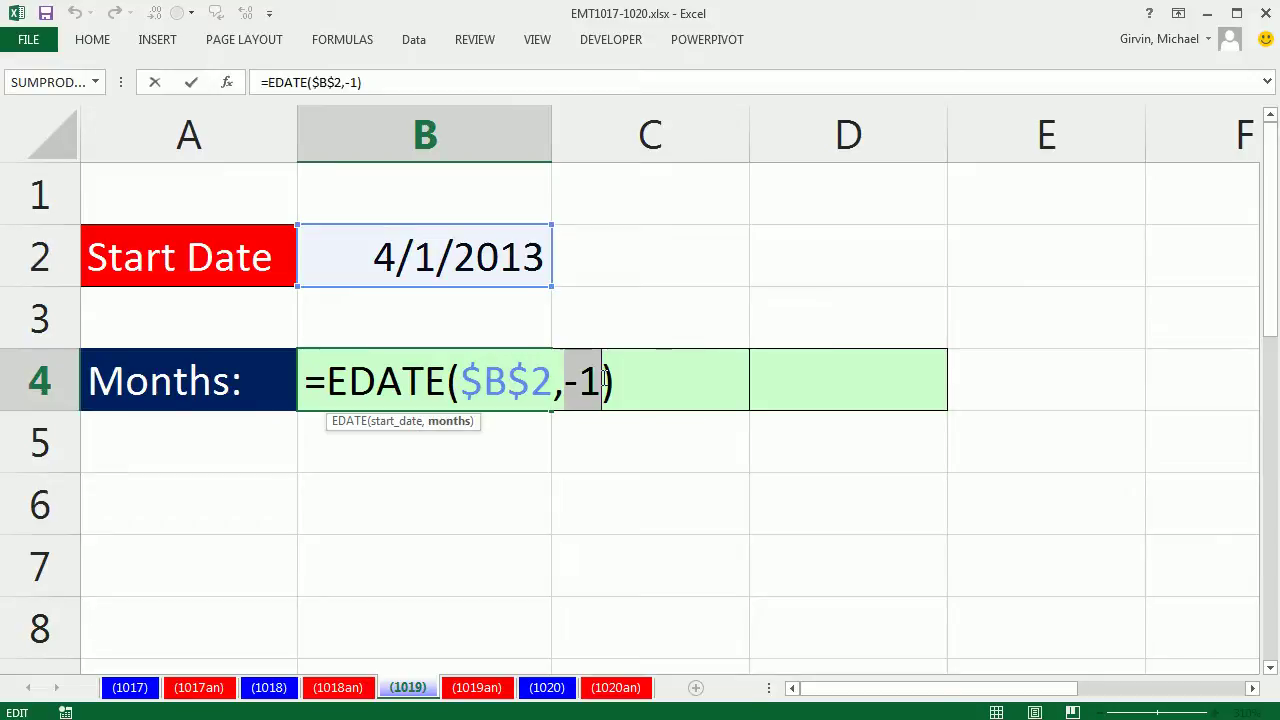
pyautogui.write('0')
pyautogui.hotkey('ctrl', 'Return')
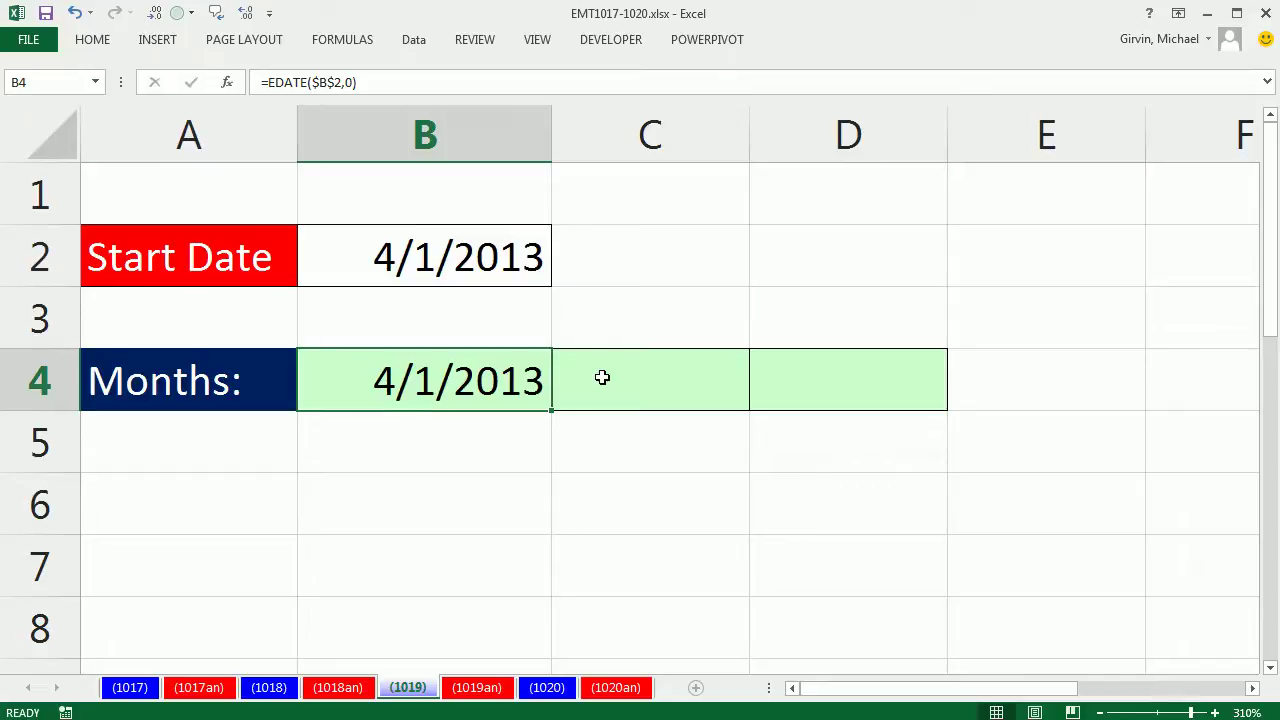
pyautogui.moveTo(551, 410); pyautogui.dragTo(932, 412)
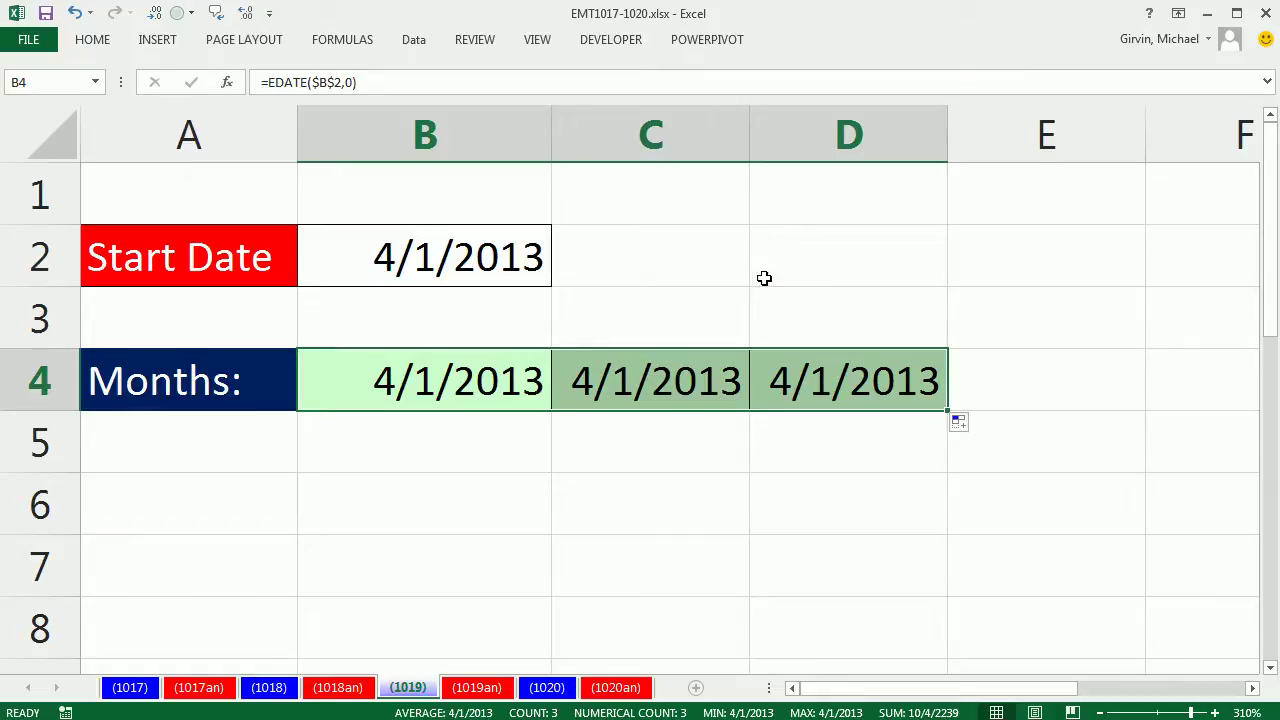
pyautogui.doubleClick(434, 400)
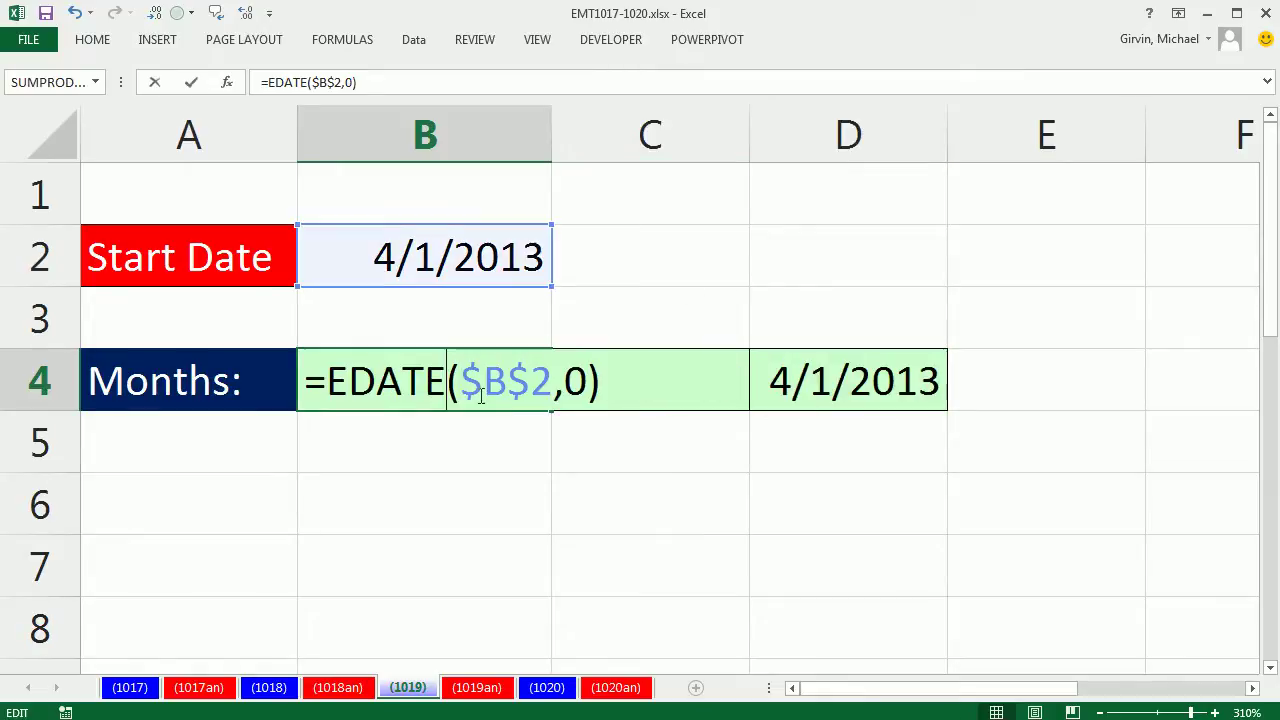
pyautogui.press('Escape')
pyautogui.doubleClick(676, 385)
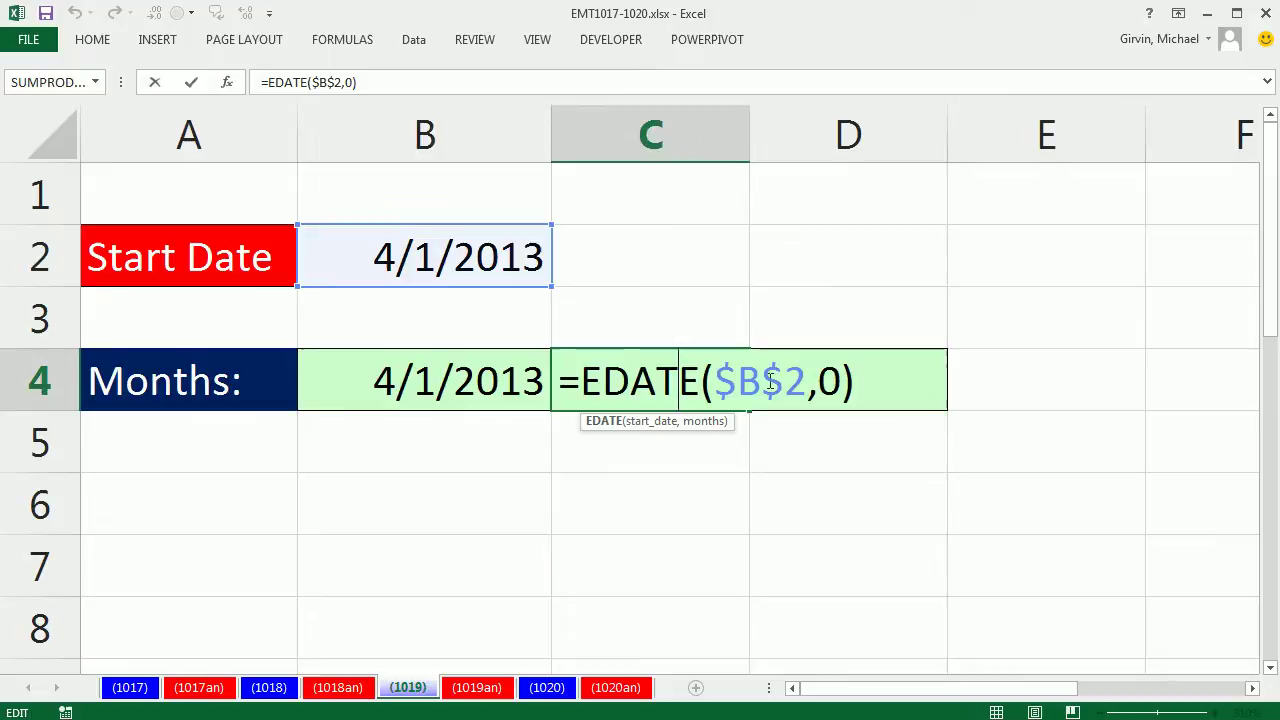
pyautogui.moveTo(818, 385); pyautogui.dragTo(843, 385)
pyautogui.press('Escape')
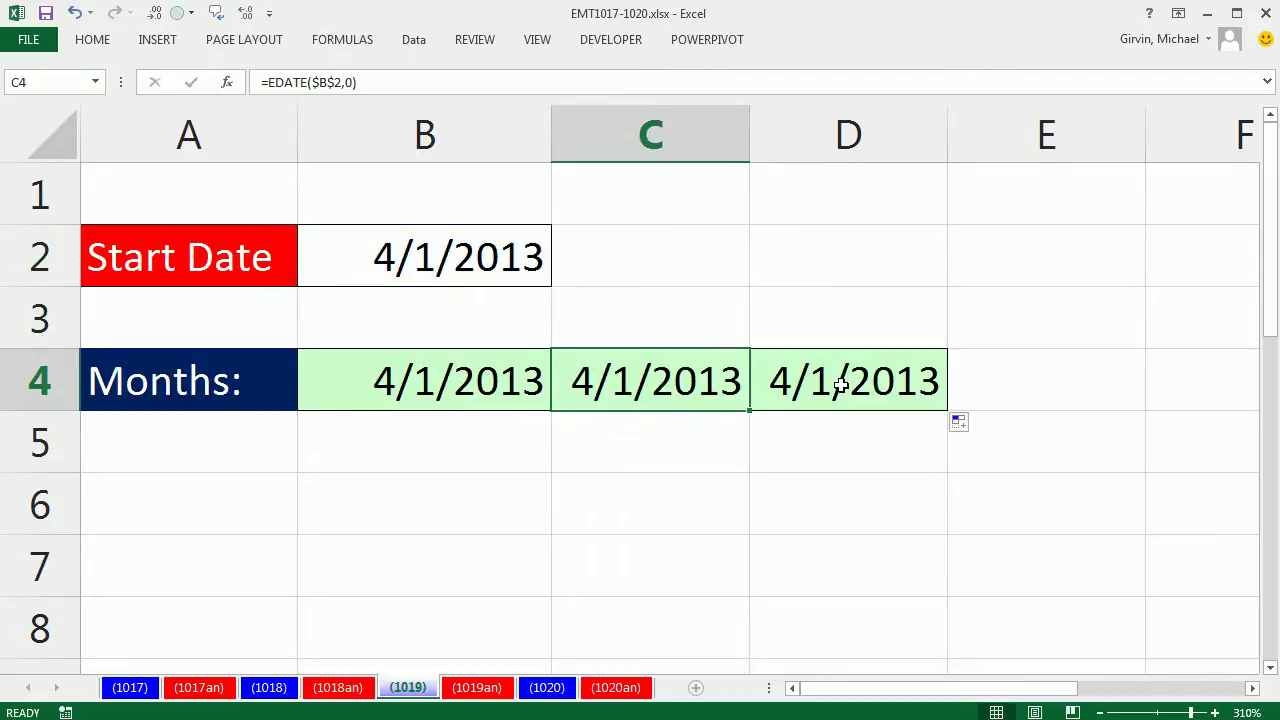
pyautogui.doubleClick(432, 382)
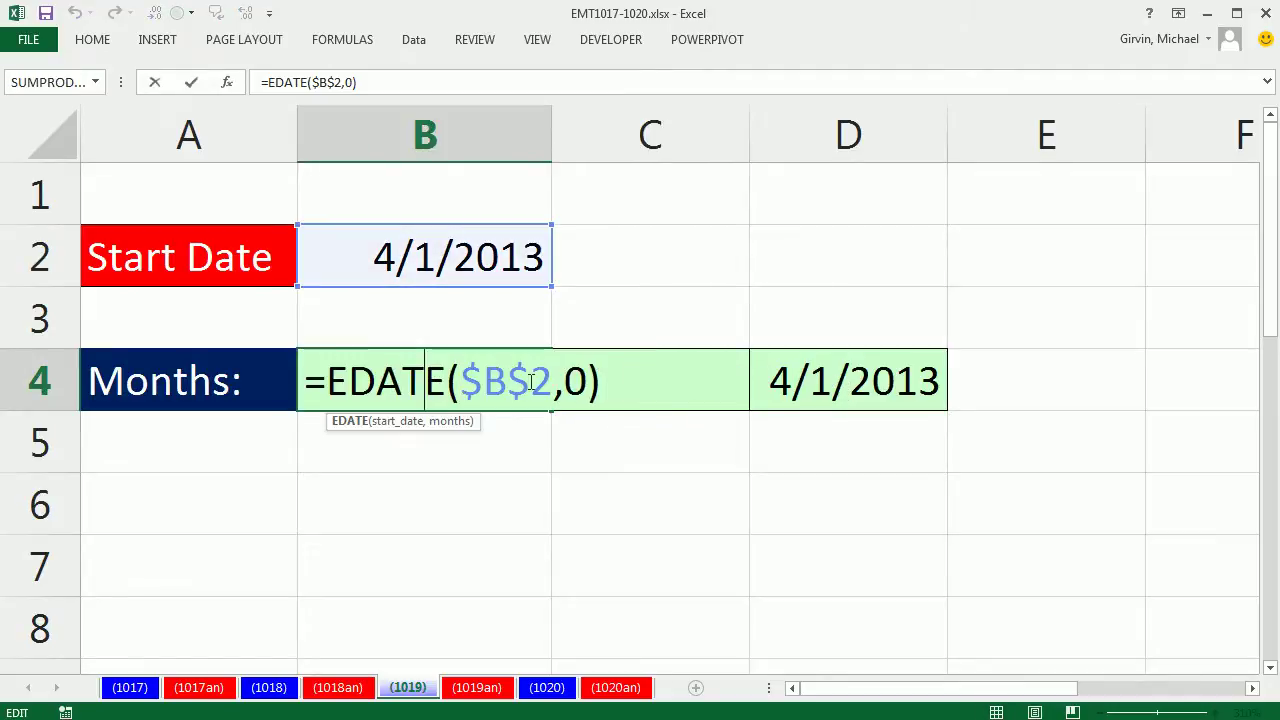
pyautogui.doubleClick(578, 380)
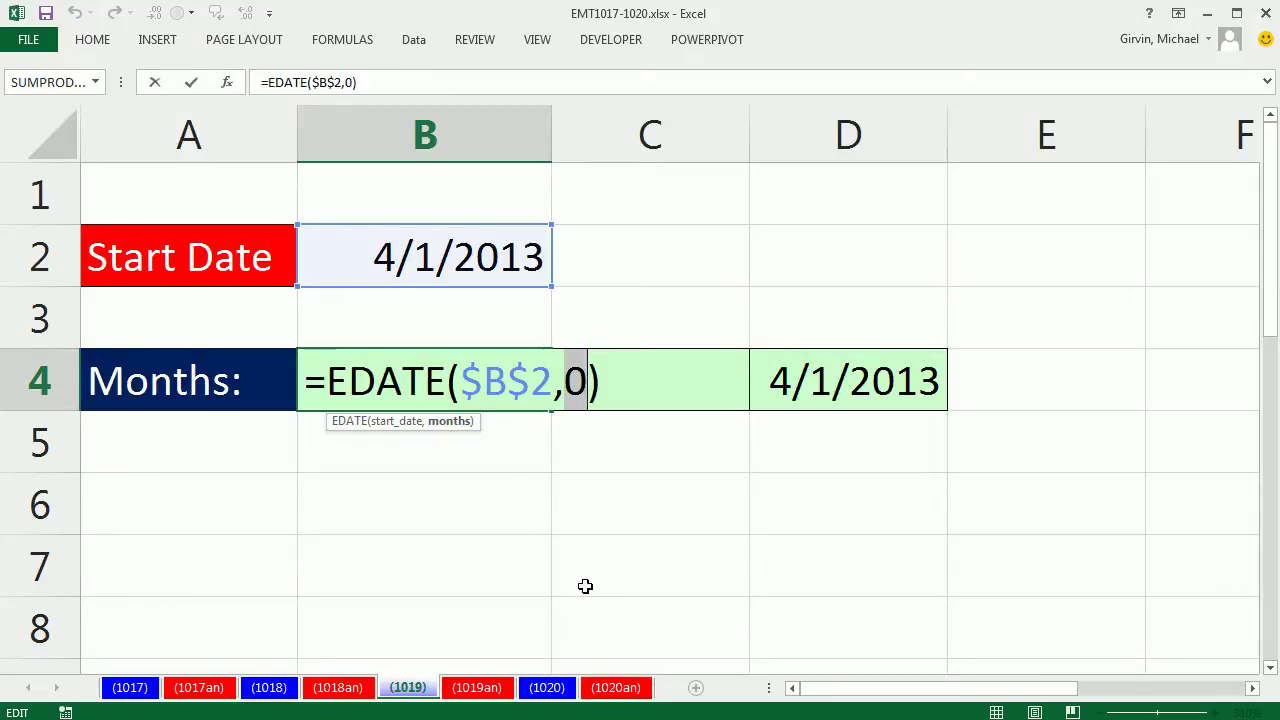
# Step: Enter =COLUMNS($B6:B6) in B6, redoing a mistyped first attempt, and fill it to D6
pyautogui.click(421, 503)
pyautogui.write('=')
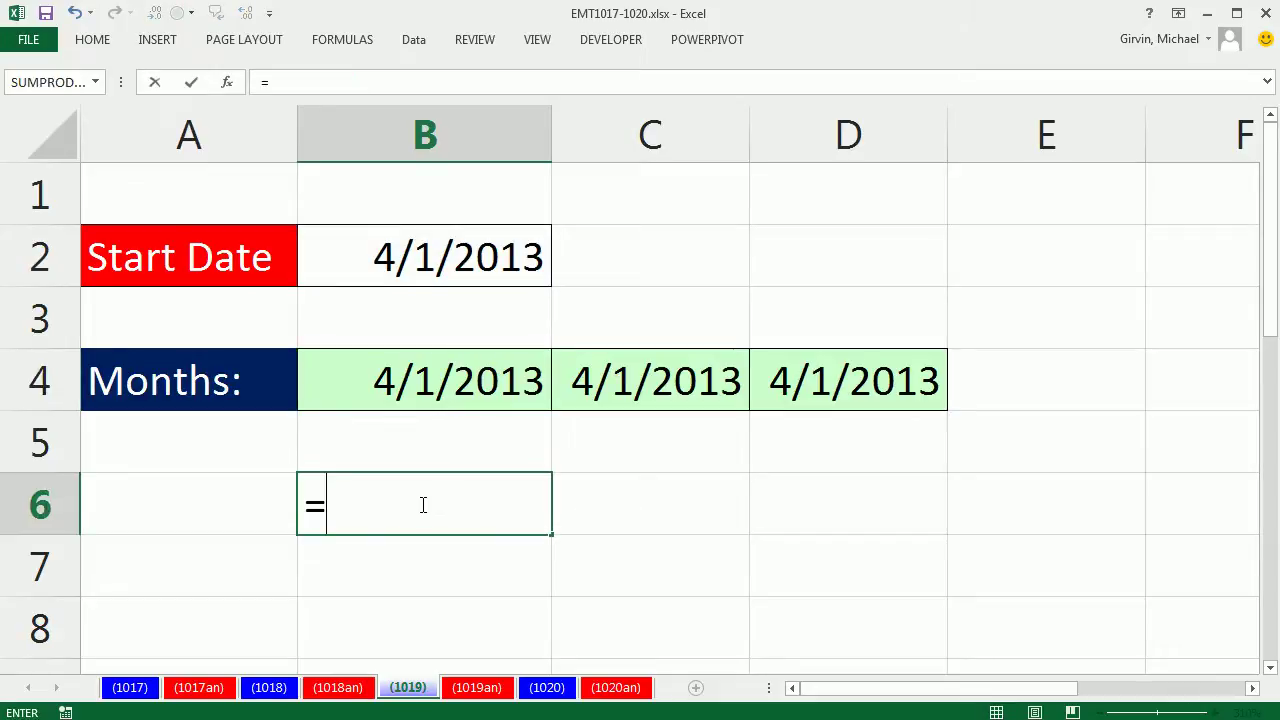
pyautogui.write('coulmn')
pyautogui.press('Tab')
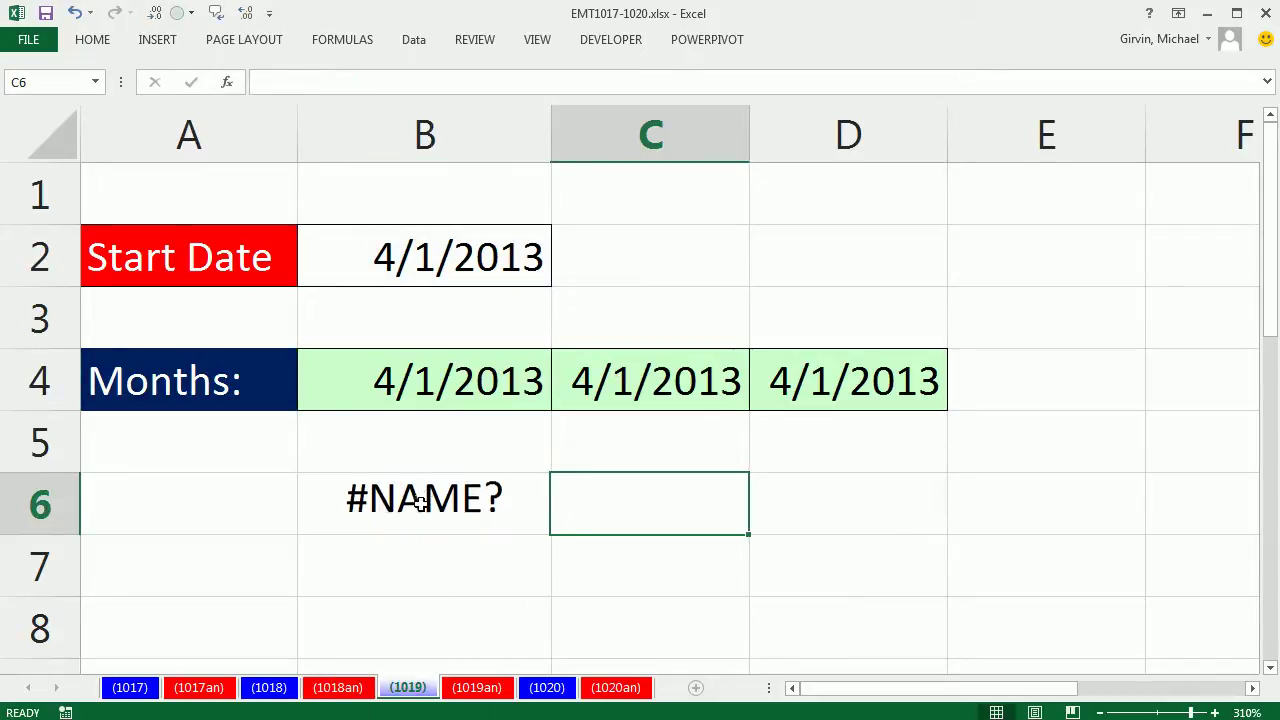
pyautogui.click(421, 503)
pyautogui.write('=')
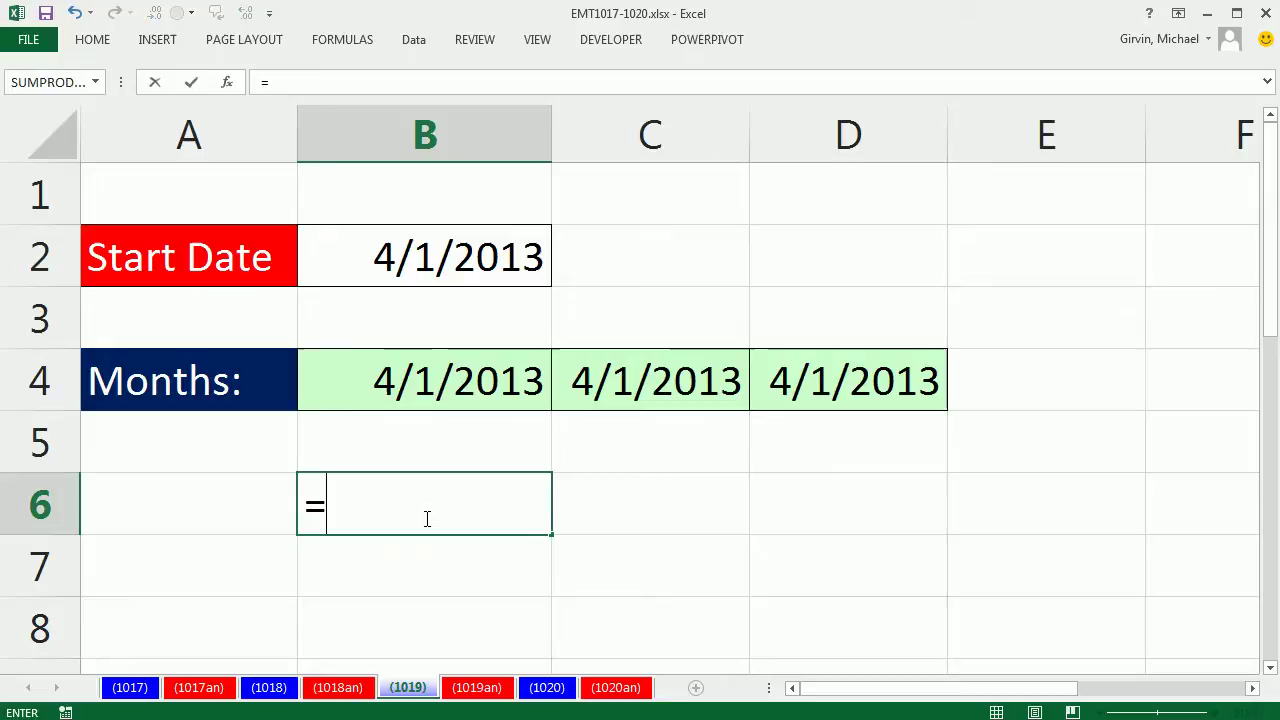
pyautogui.write('col')
pyautogui.press('Down')
pyautogui.press('Tab')
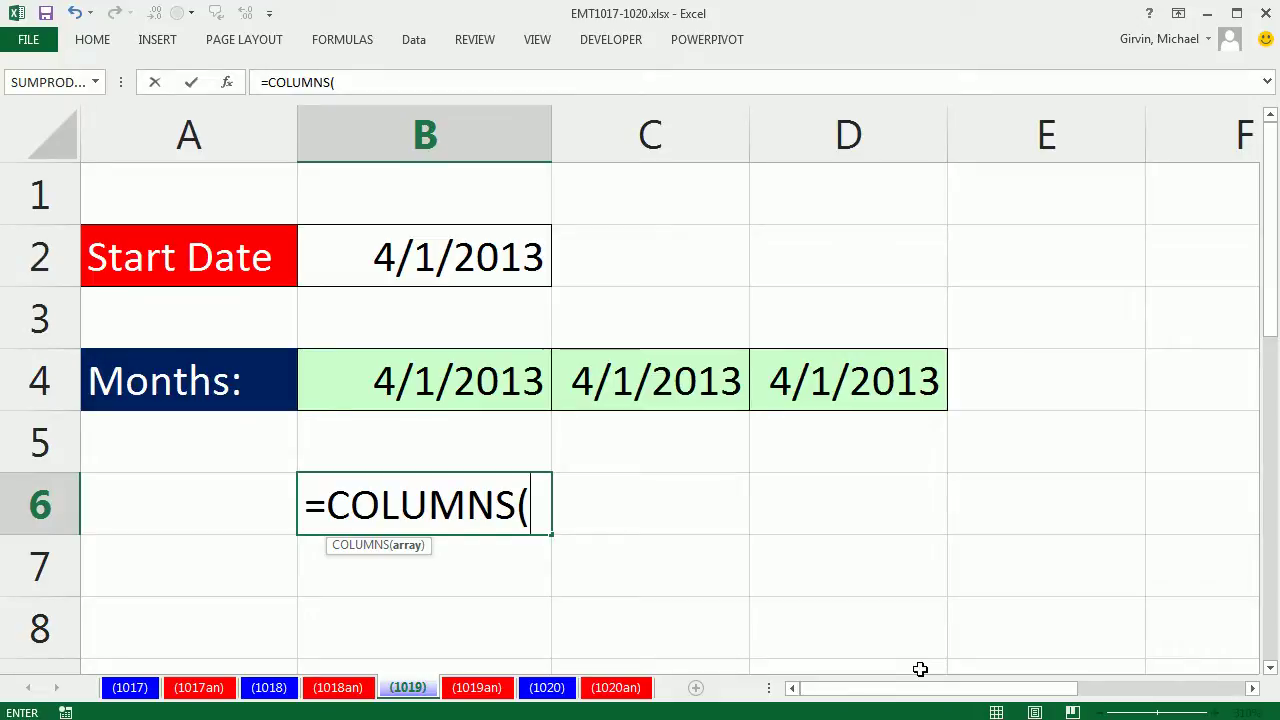
pyautogui.write('$B6:B6')
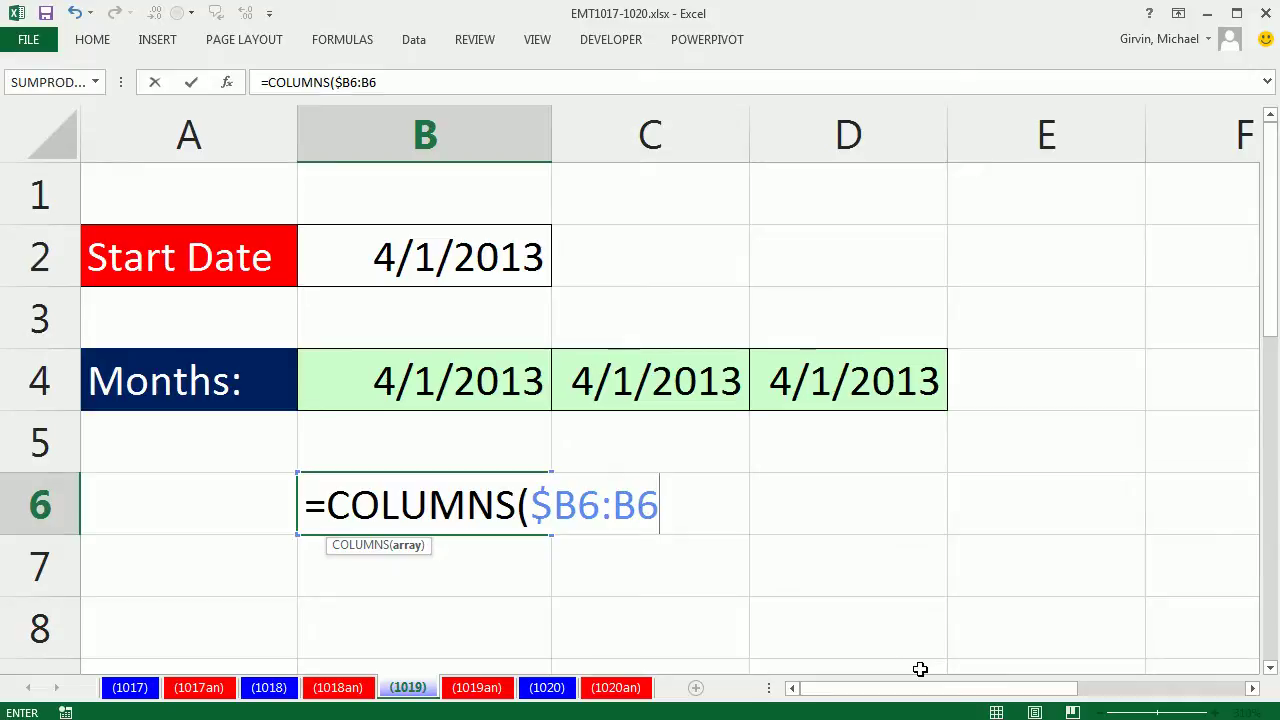
pyautogui.write(')')
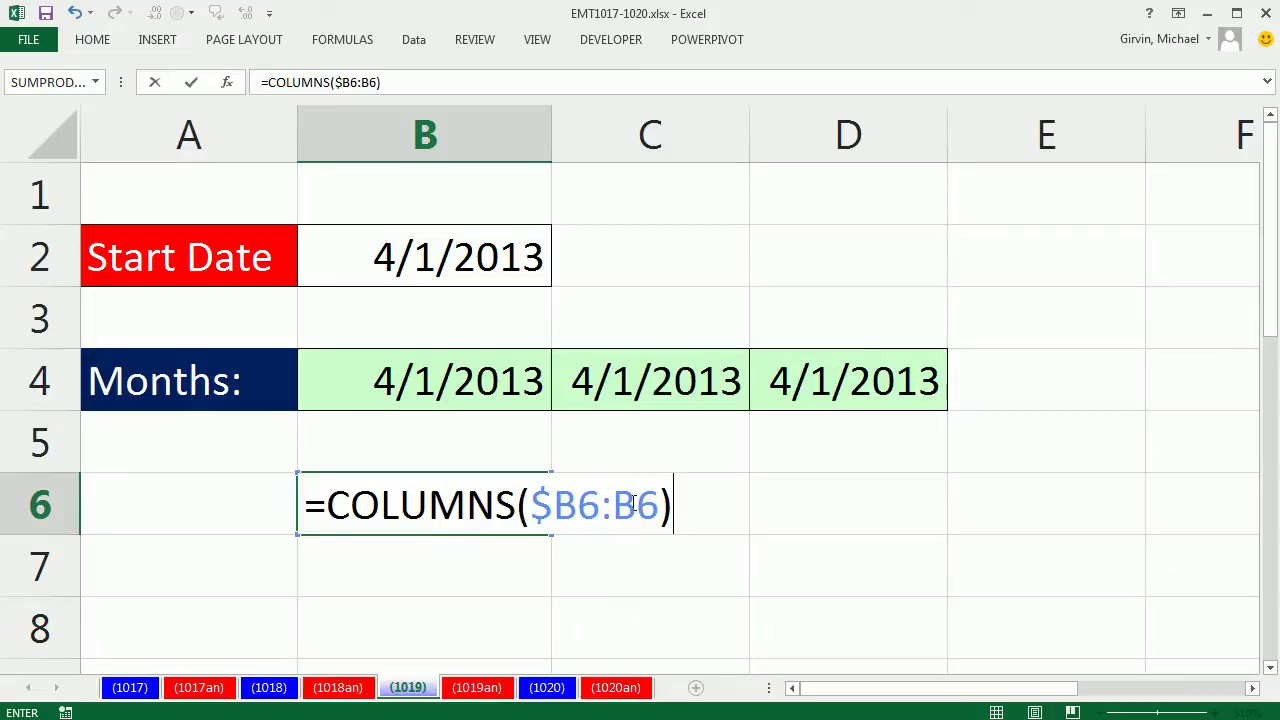
pyautogui.hotkey('ctrl', 'Return')
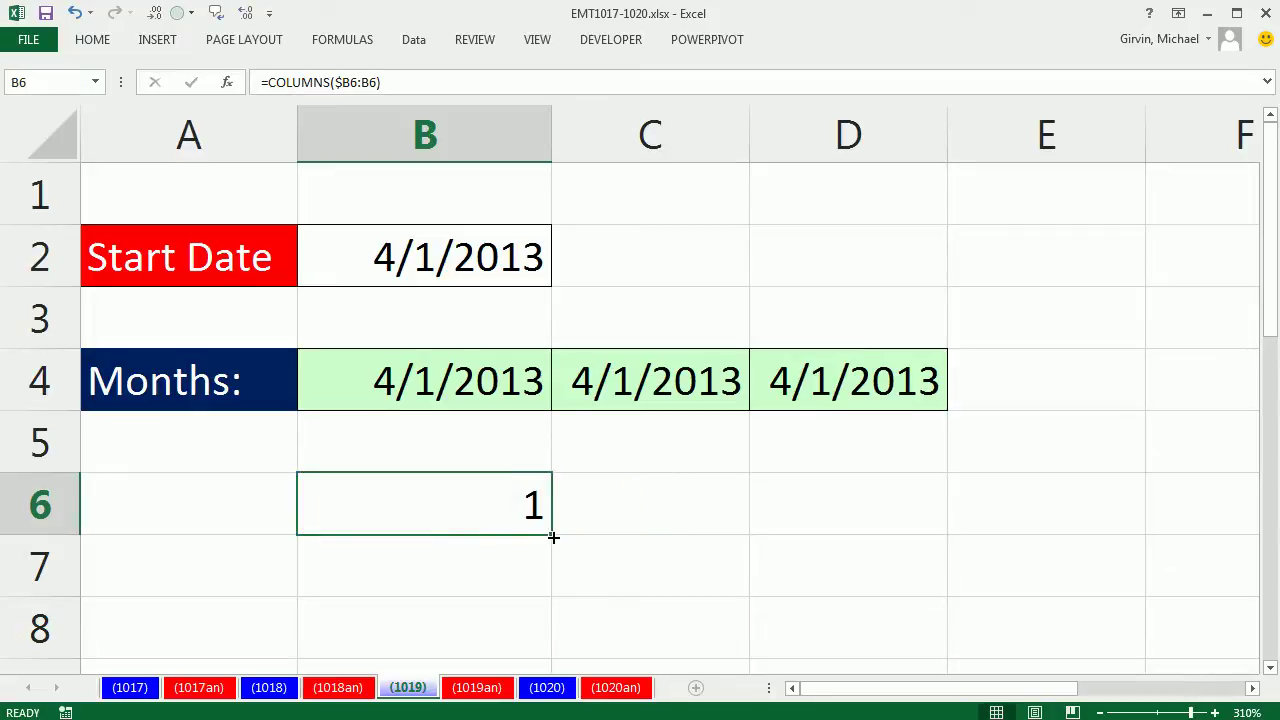
pyautogui.moveTo(551, 535); pyautogui.dragTo(894, 540)
# Step: Append -1 to B6's COLUMNS formula and refill B6:D6 so it reads 0, 1, 2
pyautogui.doubleClick(680, 514)
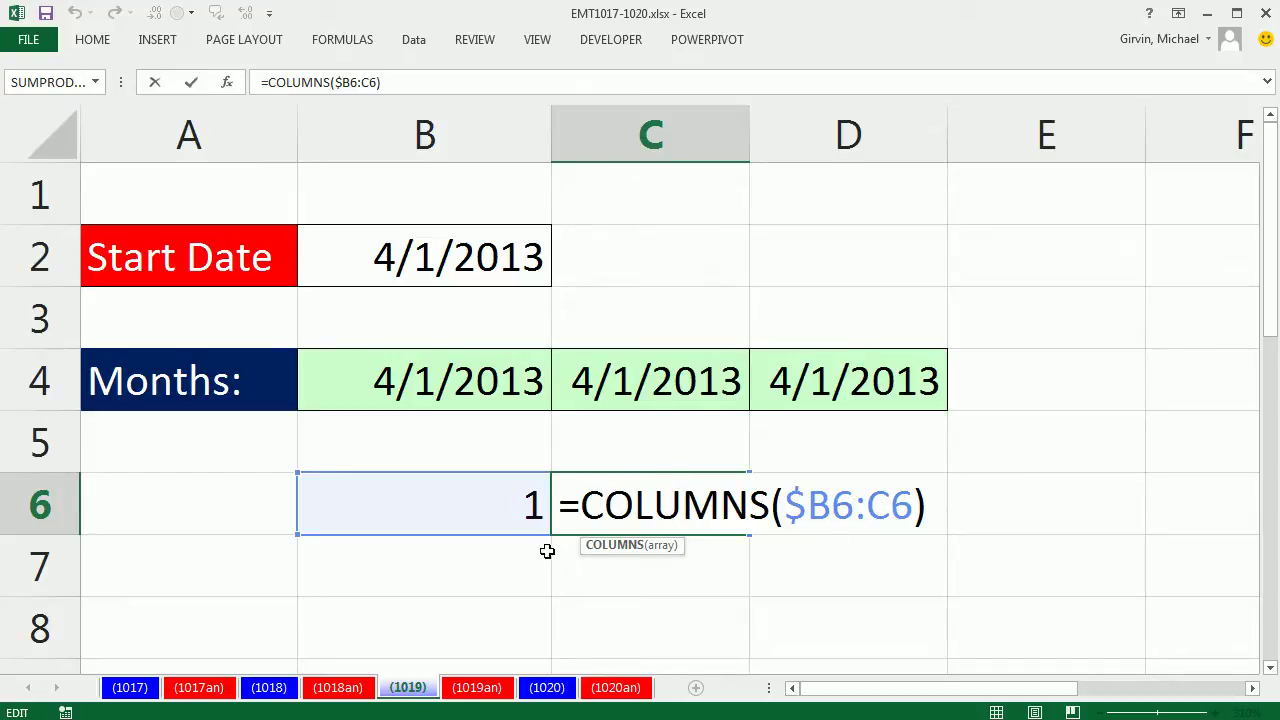
pyautogui.click(497, 515)
pyautogui.doubleClick(495, 514)
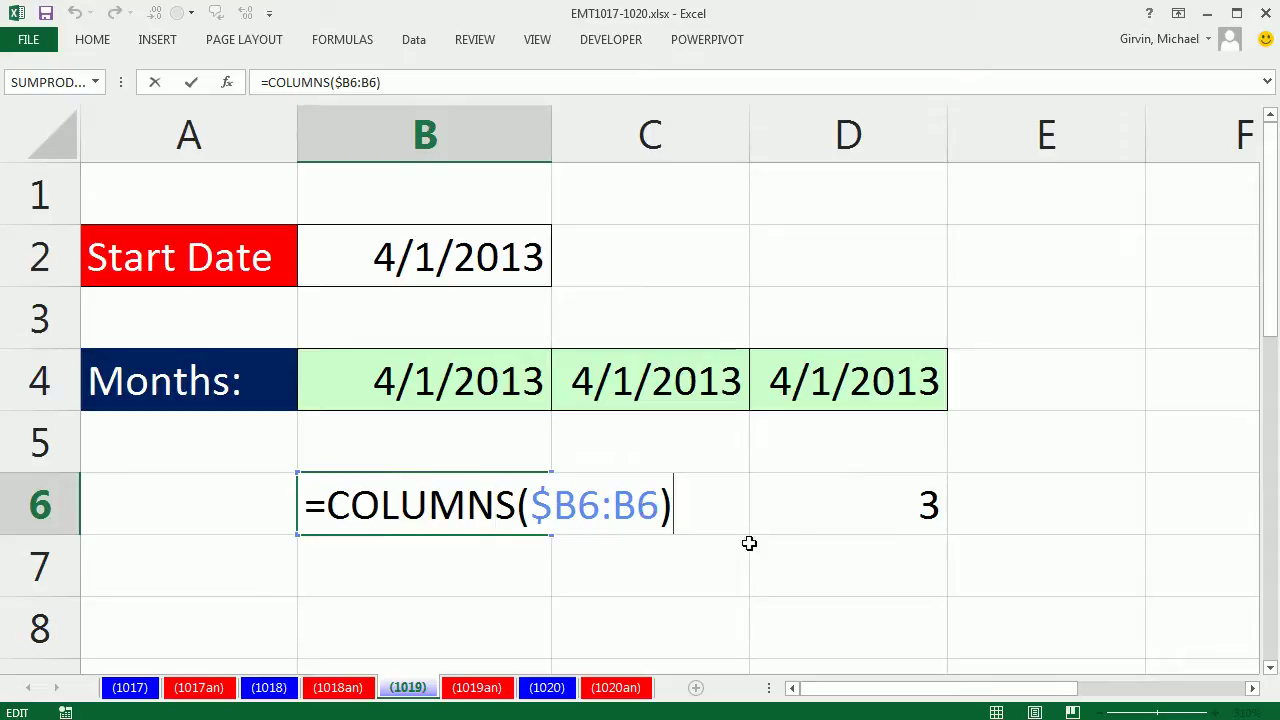
pyautogui.write('-1')
pyautogui.hotkey('ctrl', 'Return')
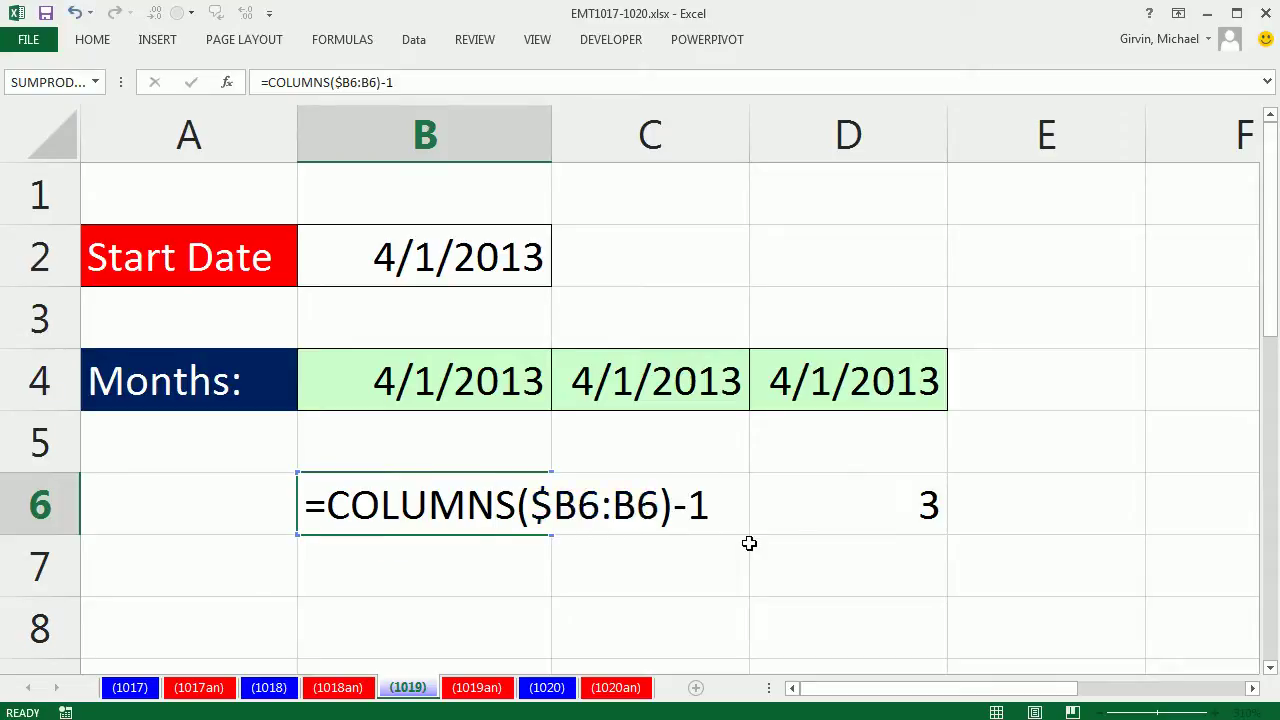
pyautogui.click(560, 540)
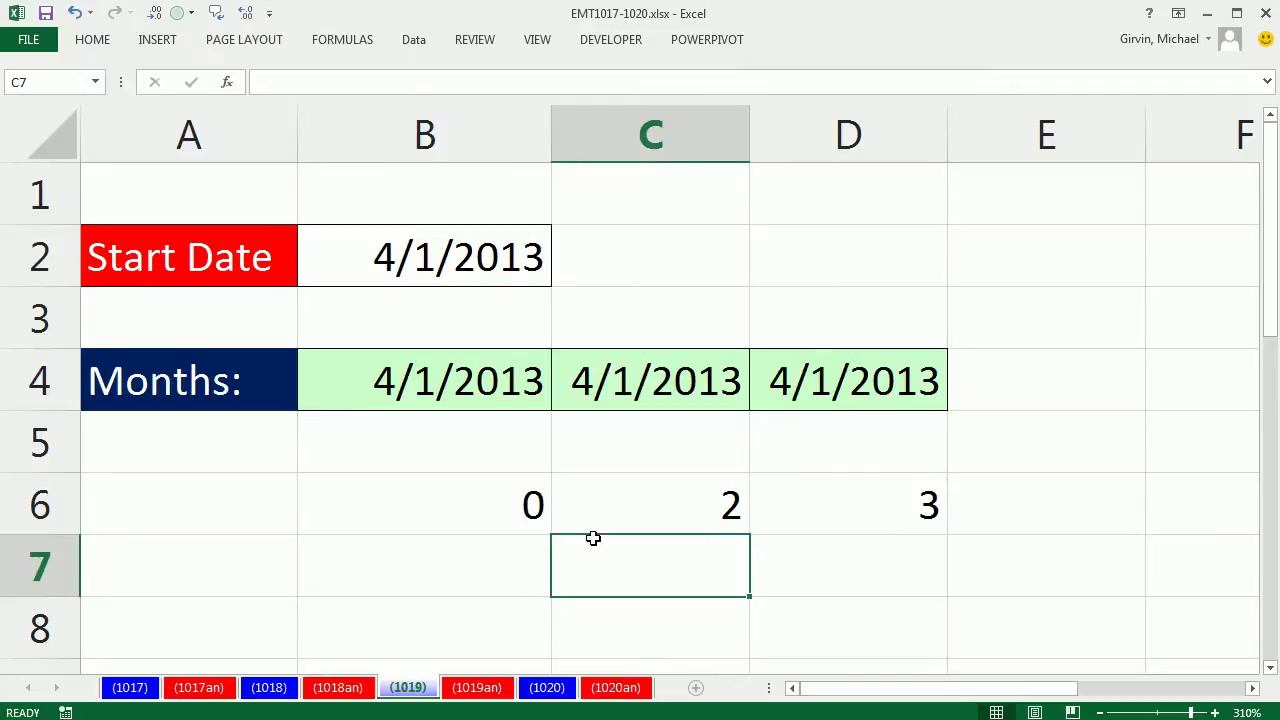
pyautogui.click(524, 510)
pyautogui.moveTo(551, 535); pyautogui.dragTo(950, 540)
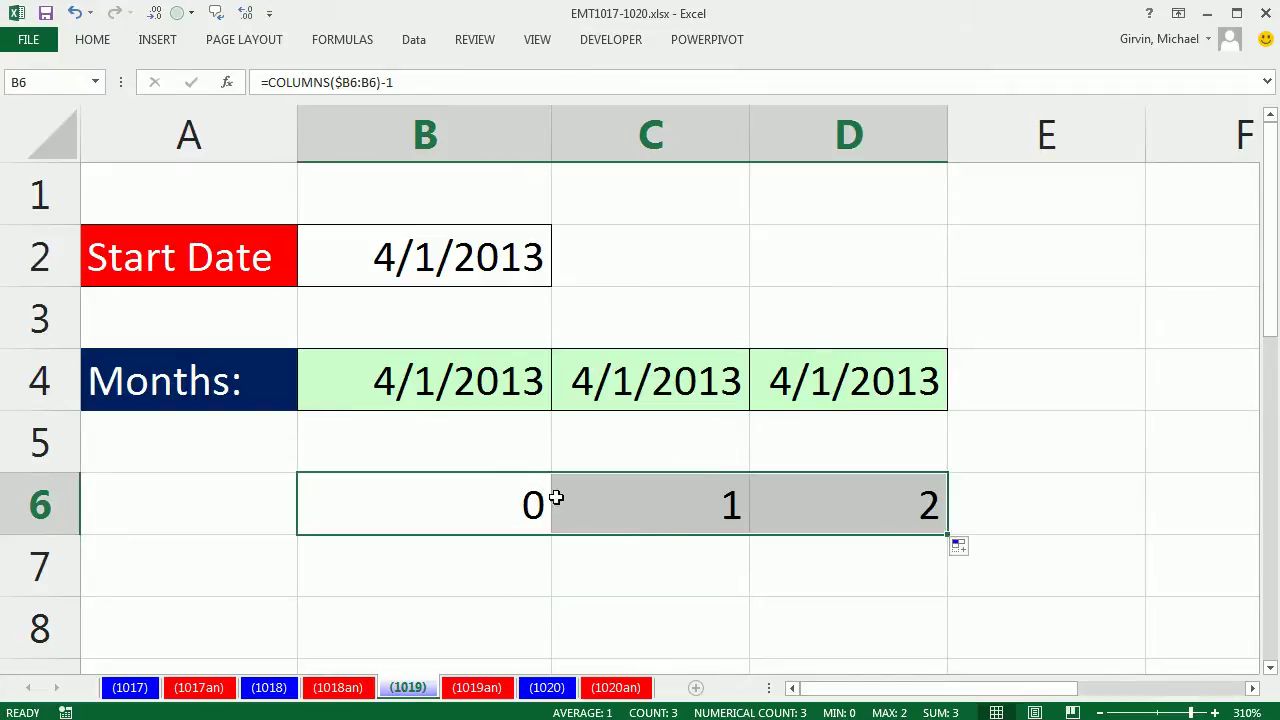
# Step: Replace B4's 0 offset with COLUMNS($B4:B4)-1 copied from B6, then fill it to D4
pyautogui.doubleClick(514, 503)
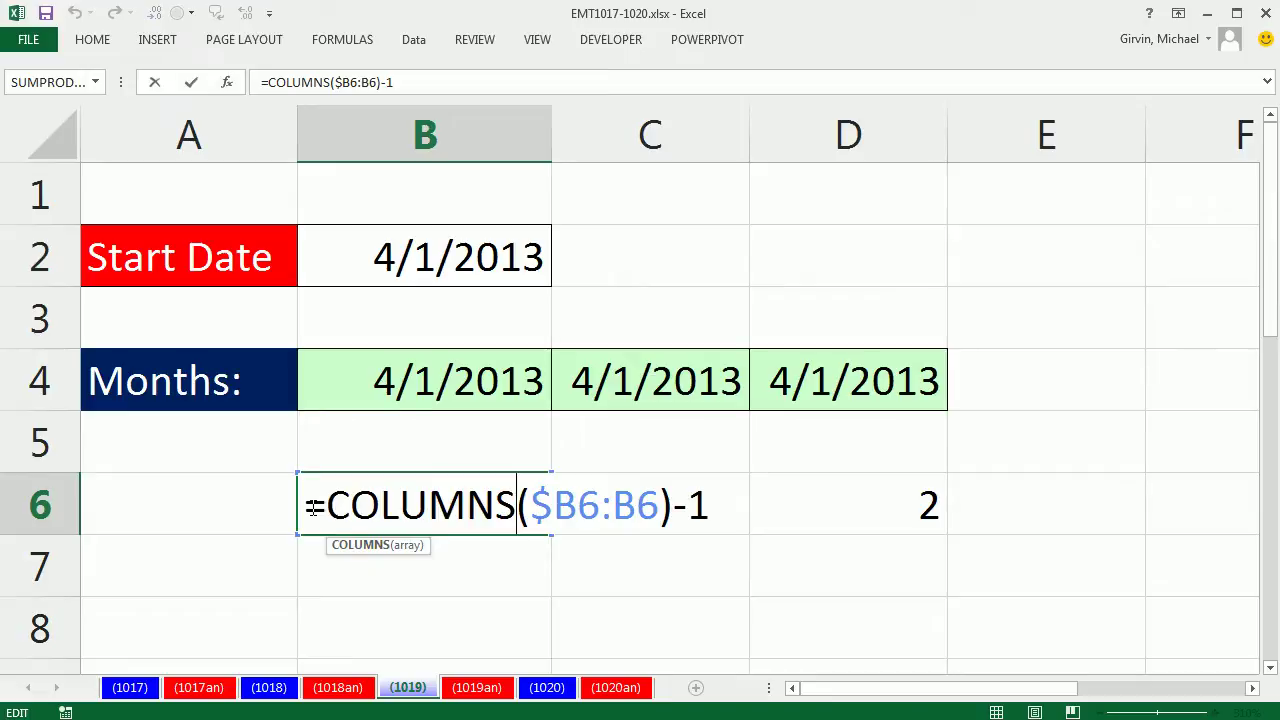
pyautogui.moveTo(324, 509); pyautogui.dragTo(960, 555)
pyautogui.hotkey('ctrl', 'c')
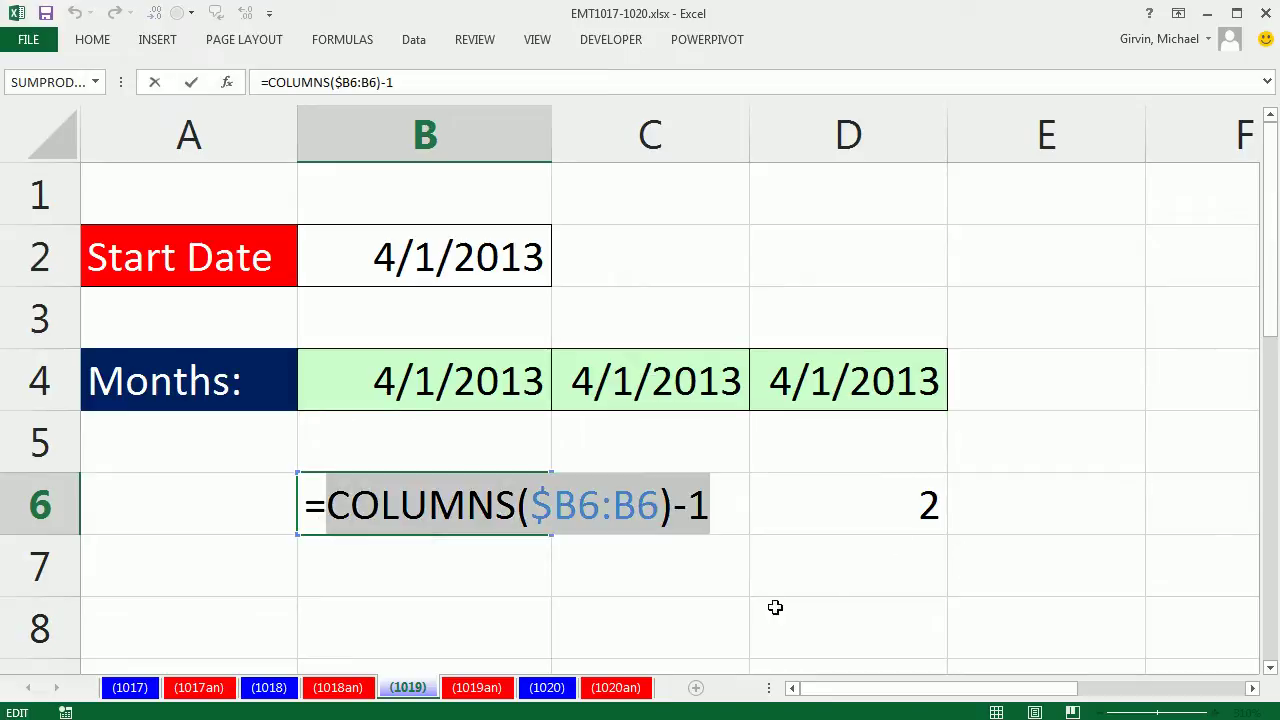
pyautogui.press('Escape')
pyautogui.click(457, 374)
pyautogui.doubleClick(457, 374)
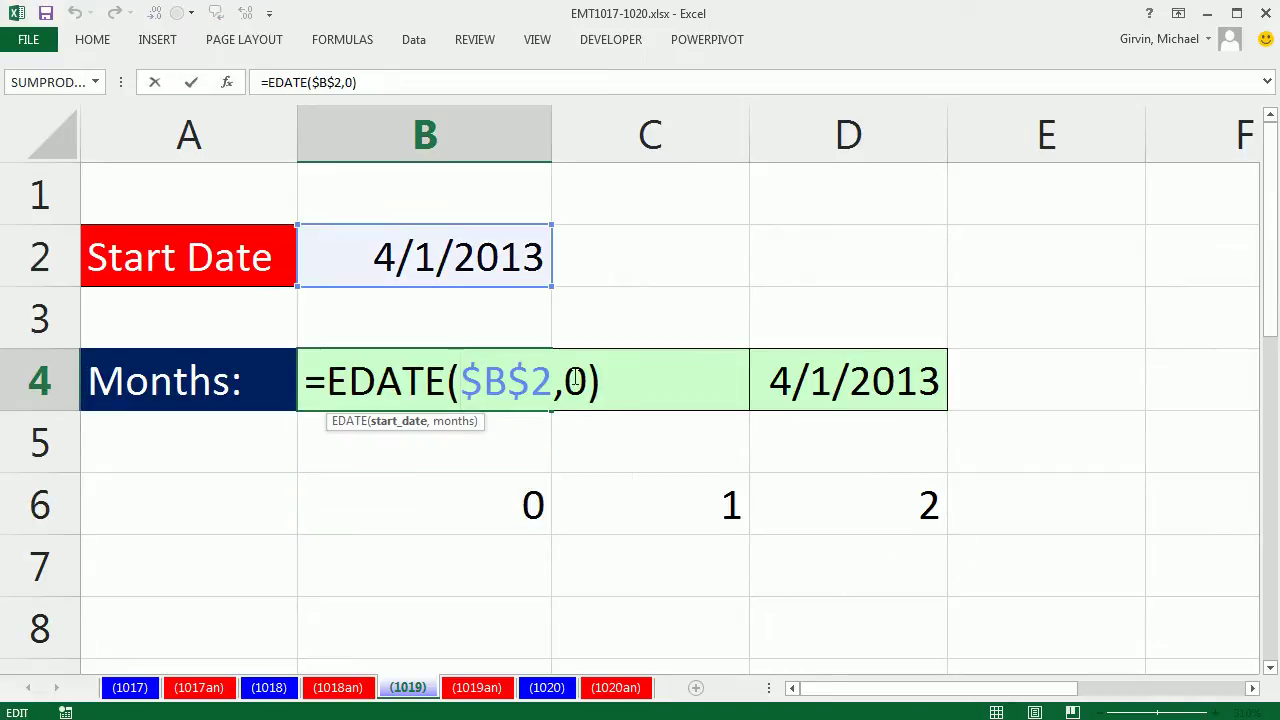
pyautogui.doubleClick(577, 380)
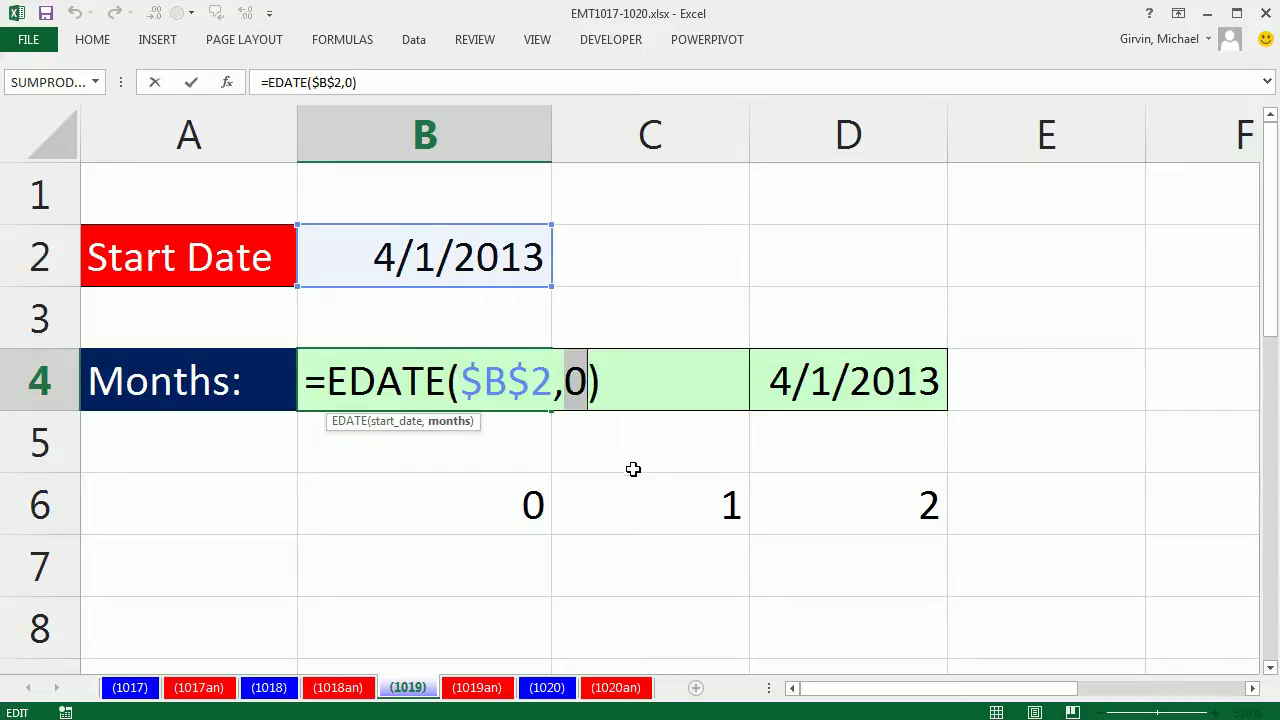
pyautogui.hotkey('ctrl', 'v')
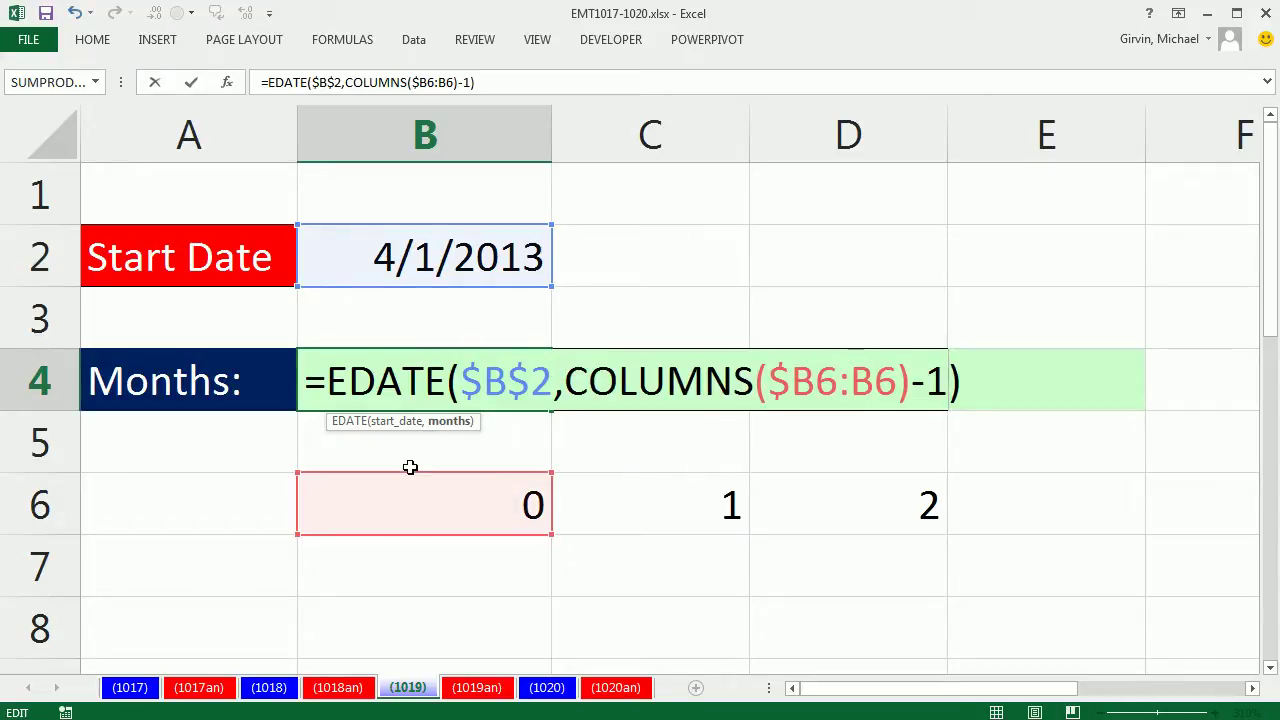
pyautogui.moveTo(386, 471); pyautogui.dragTo(423, 388)
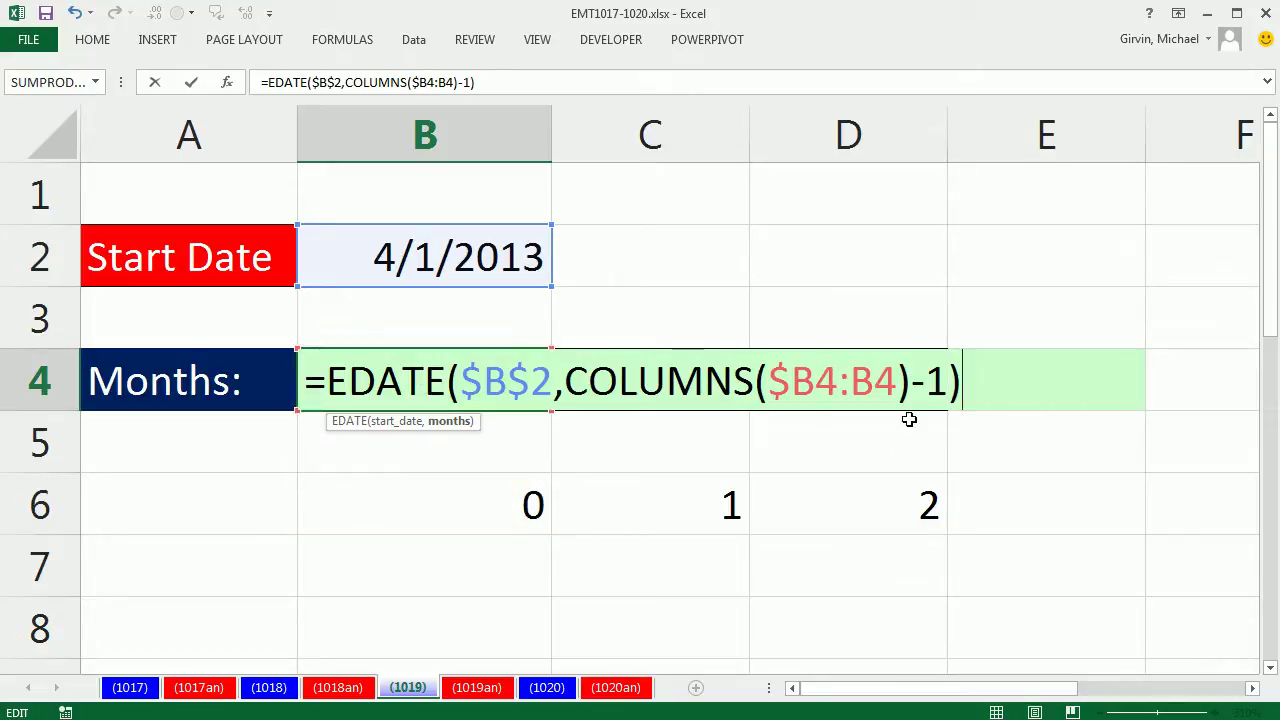
pyautogui.hotkey('ctrl', 'Return')
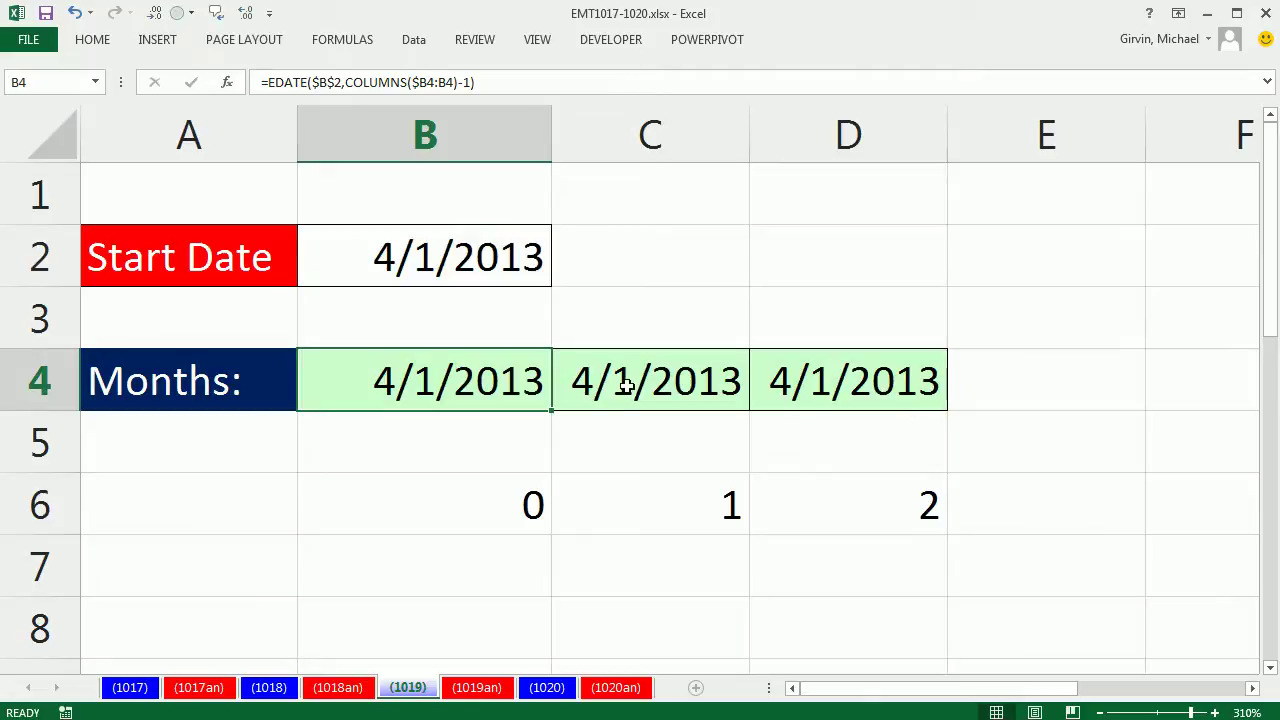
pyautogui.moveTo(551, 410); pyautogui.dragTo(916, 427)
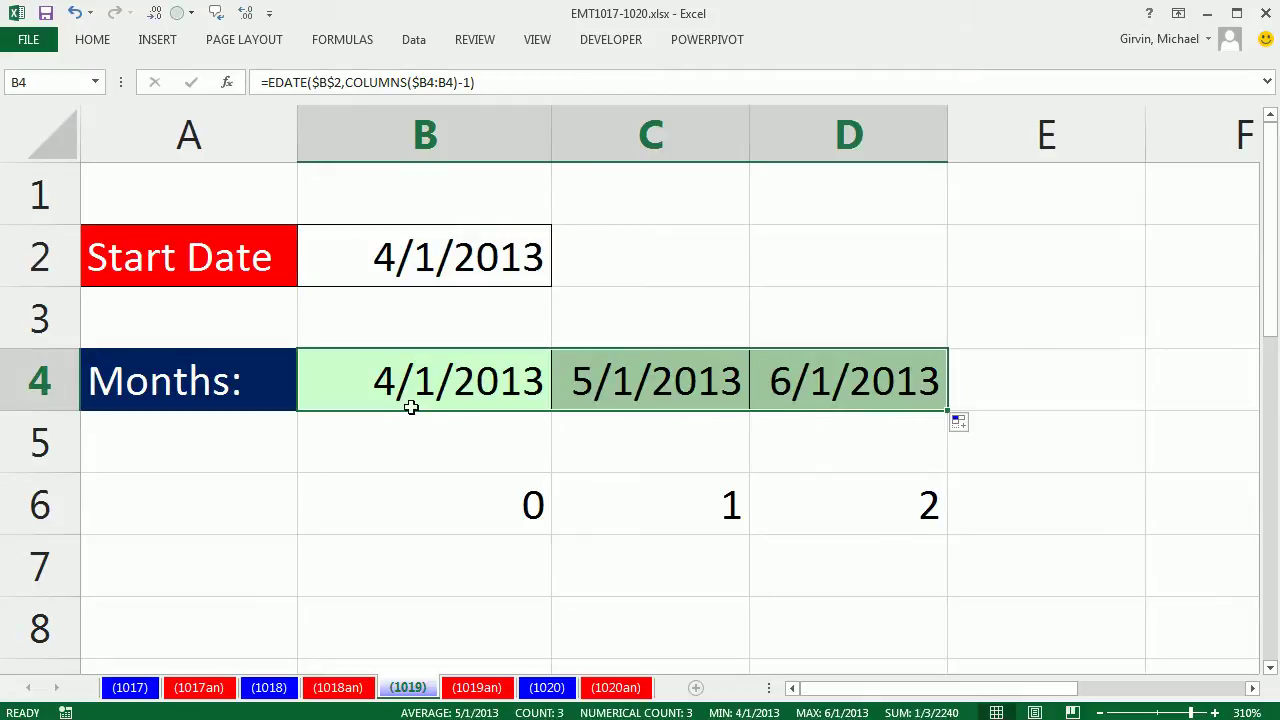
# Step: Wrap B4's EDATE formula in TEXT with the "mm" format so B4 shows 04
pyautogui.doubleClick(337, 393)
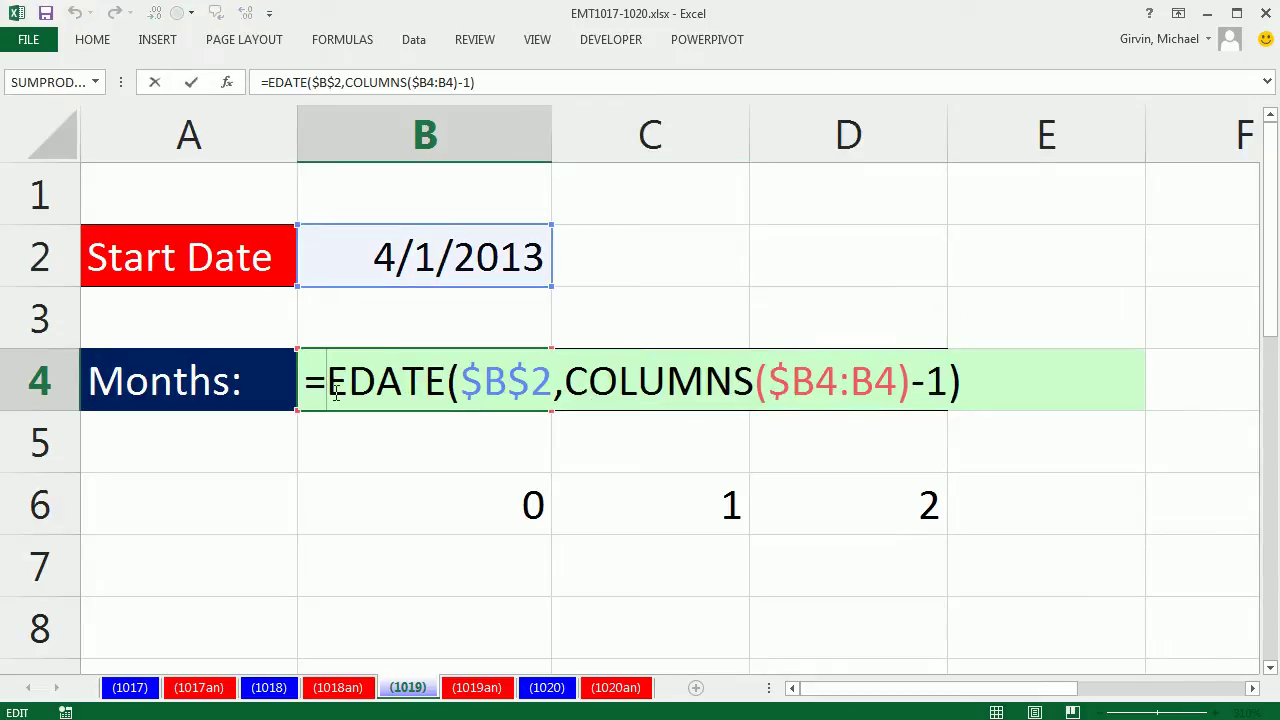
pyautogui.write('tex')
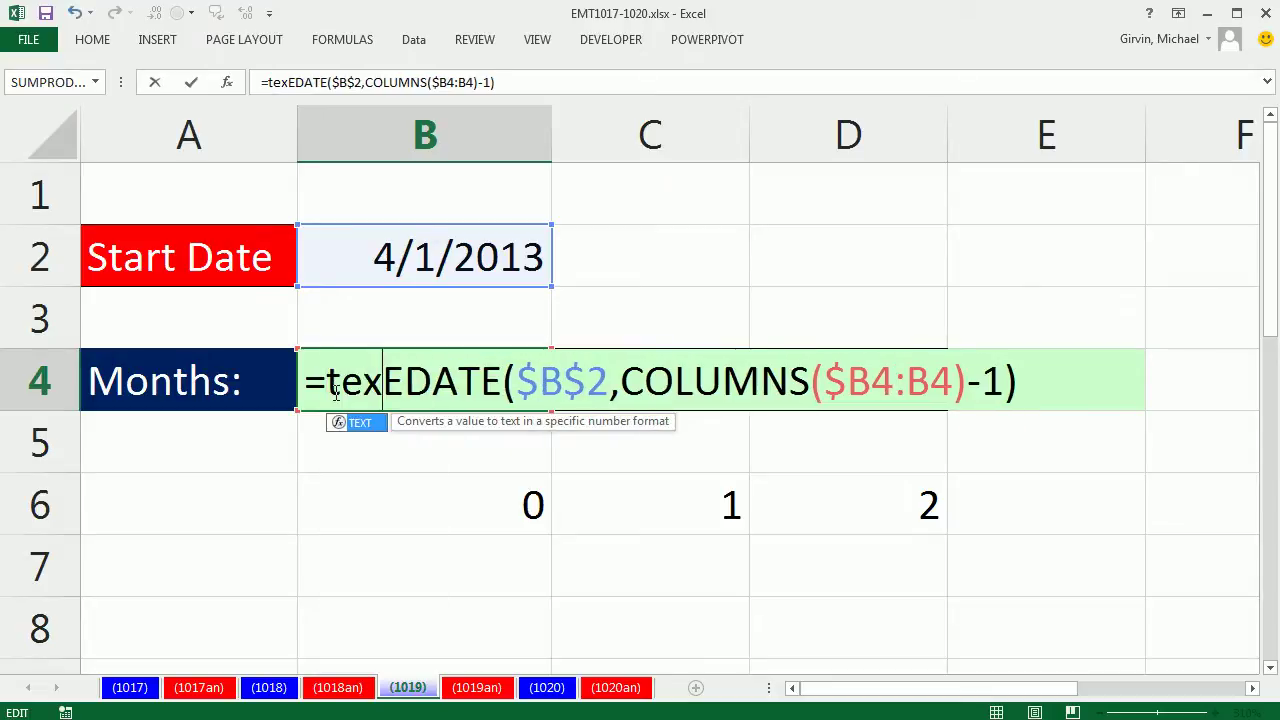
pyautogui.write('t')
pyautogui.press('Tab')
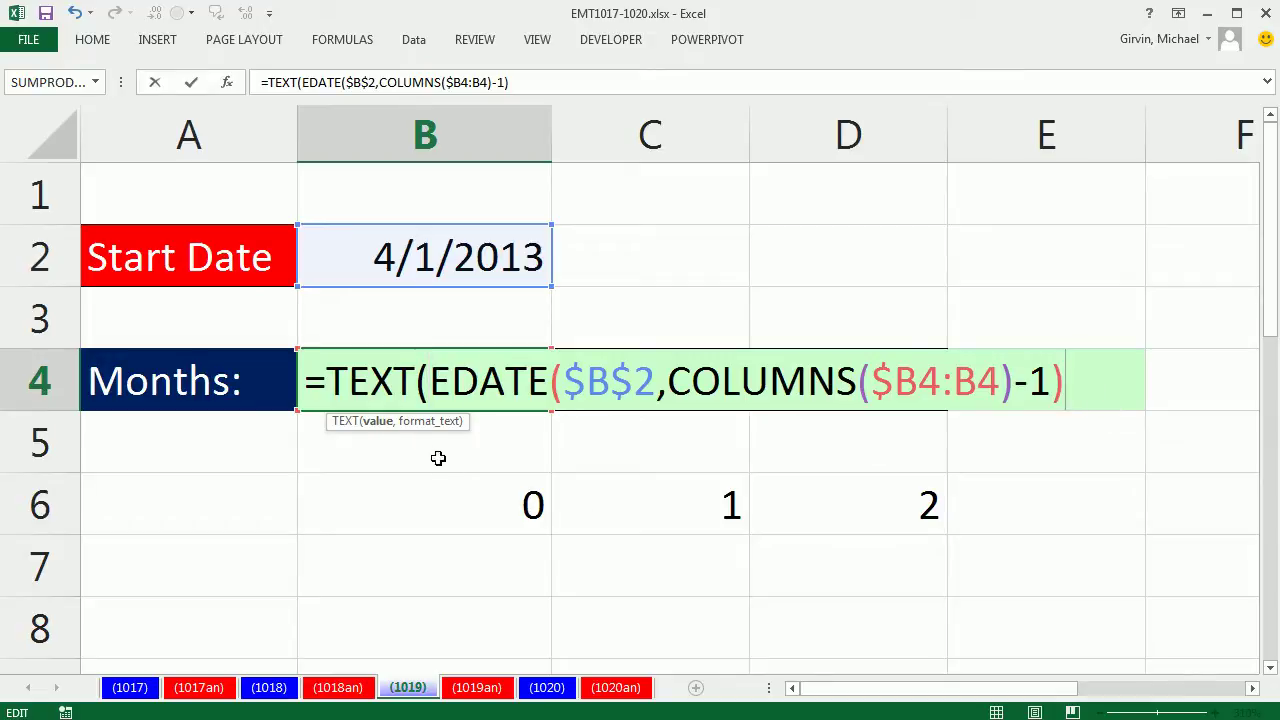
pyautogui.write(',')
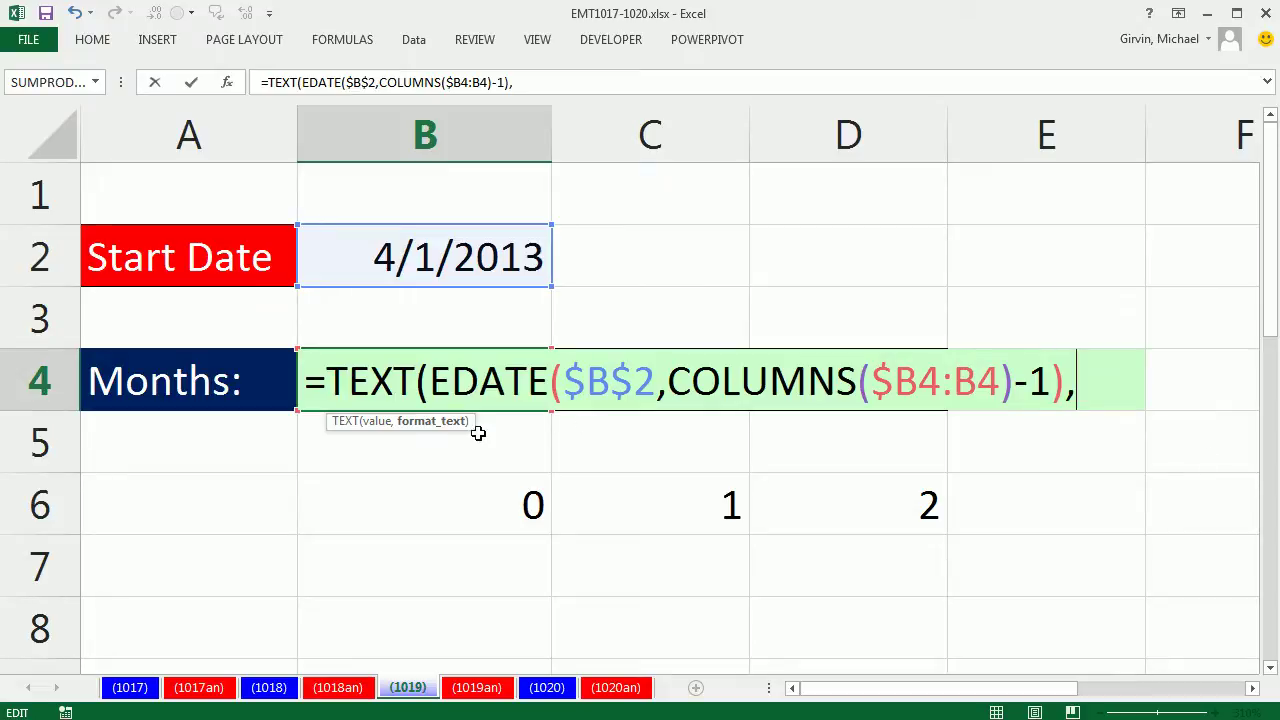
pyautogui.write('"')
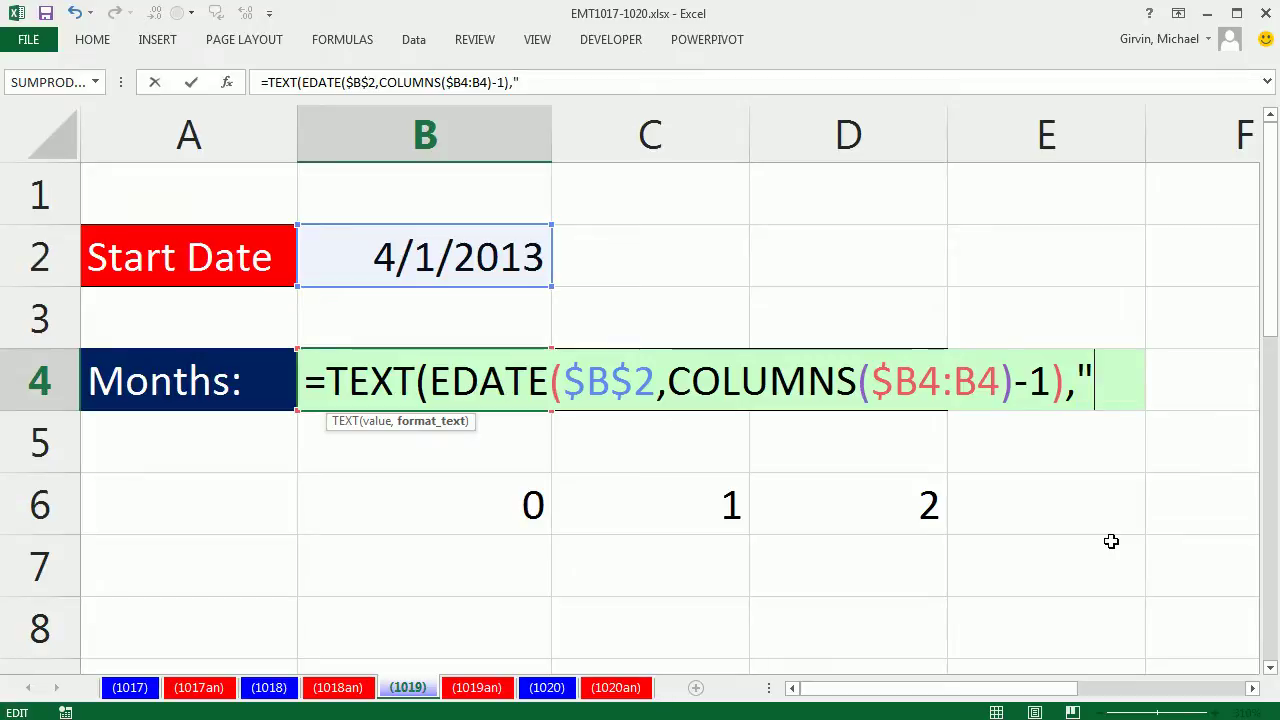
pyautogui.write('mm')
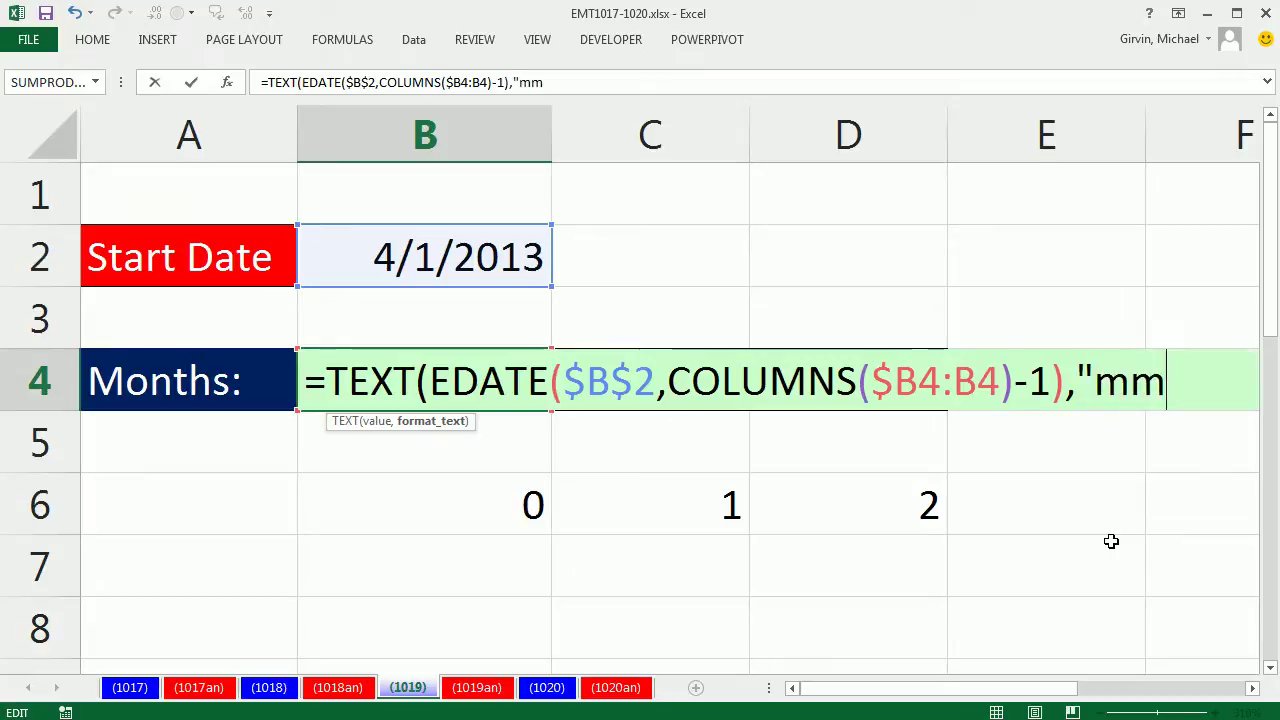
pyautogui.write('mm')
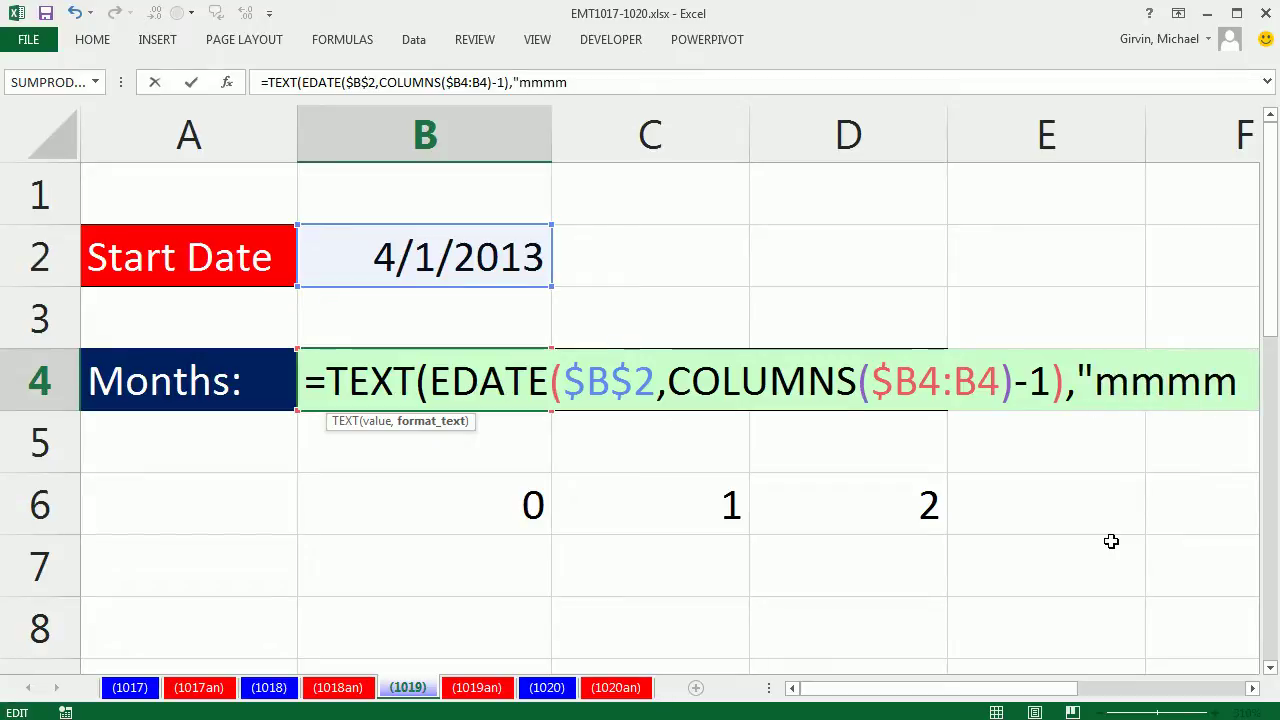
pyautogui.press('BackSpace')
pyautogui.press('BackSpace')
pyautogui.press('BackSpace')
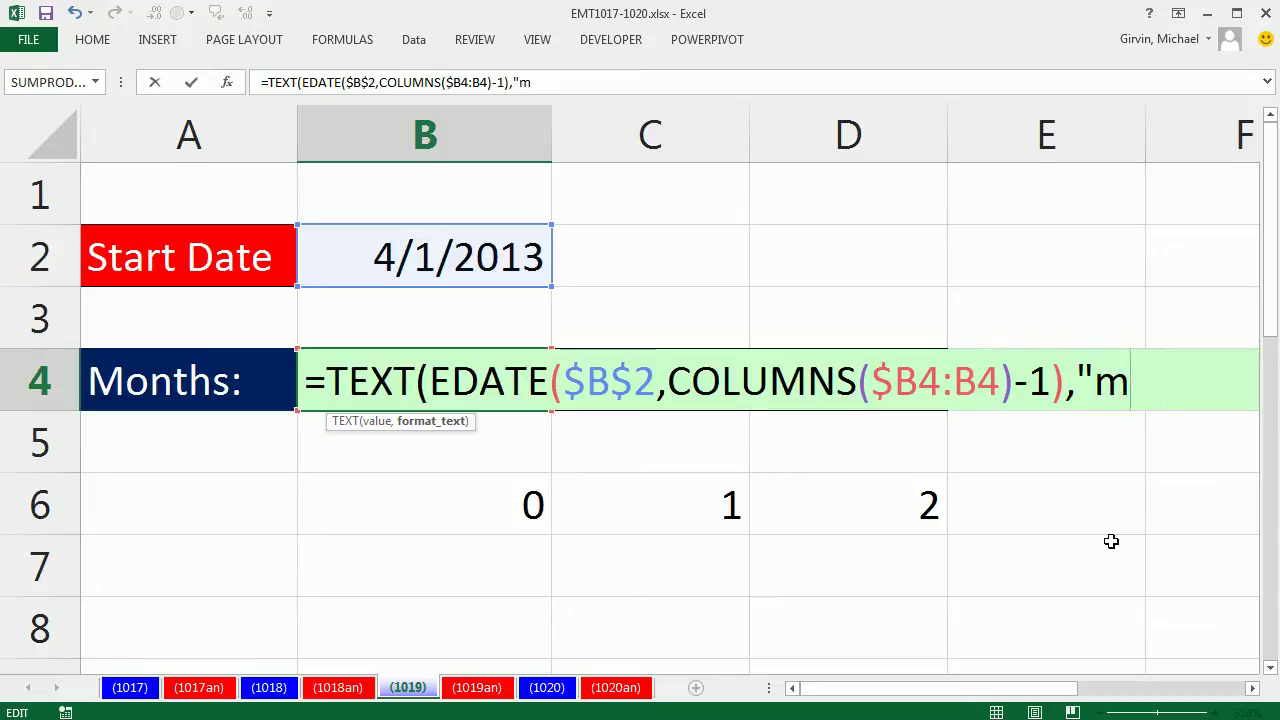
pyautogui.write('m")')
pyautogui.hotkey('ctrl', 'Return')
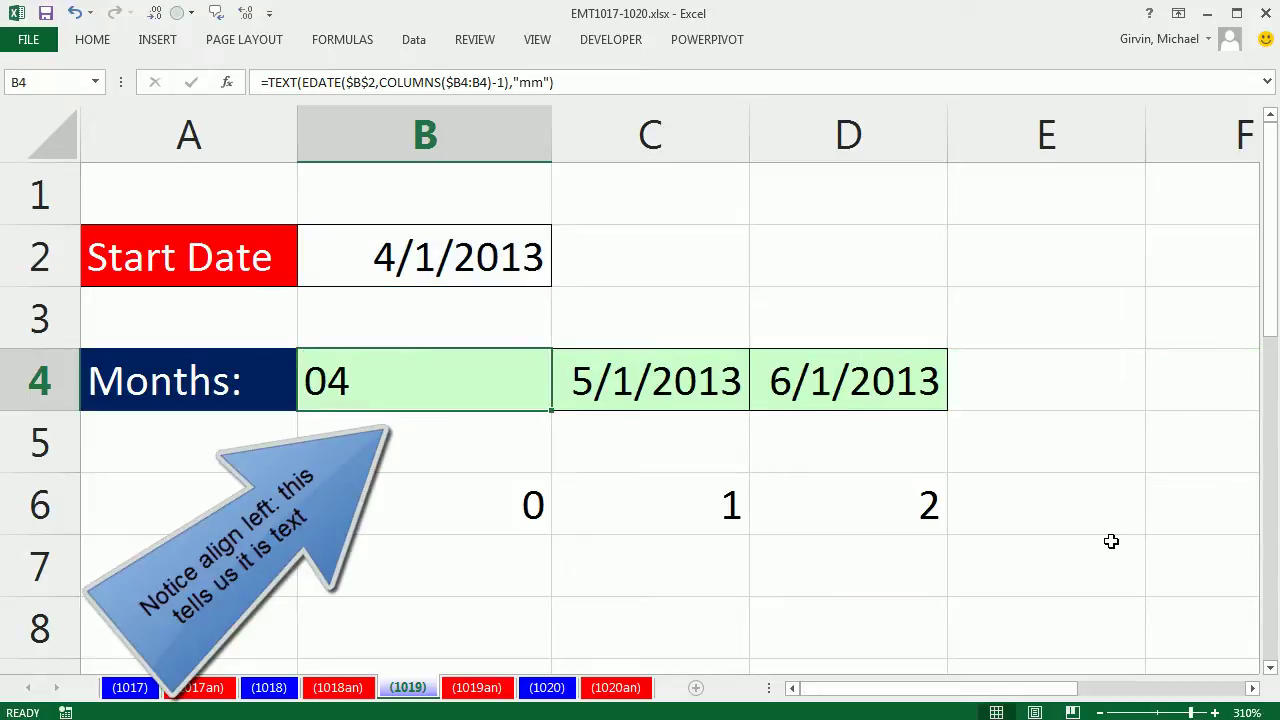
# Step: Fill B4's TEXT formula to D4 and change the format to "mmm" across B4:D4
pyautogui.moveTo(554, 409); pyautogui.dragTo(927, 407)
pyautogui.doubleClick(437, 380)
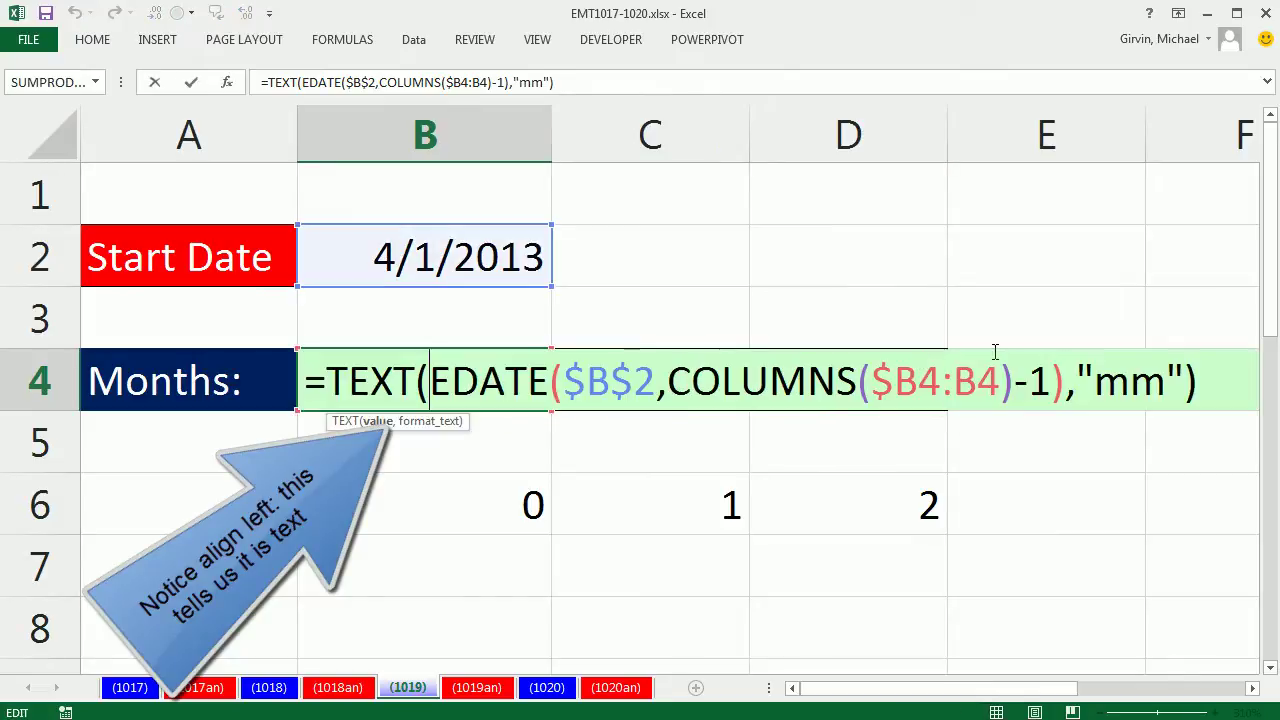
pyautogui.press('Escape')
pyautogui.moveTo(431, 374); pyautogui.dragTo(800, 380)
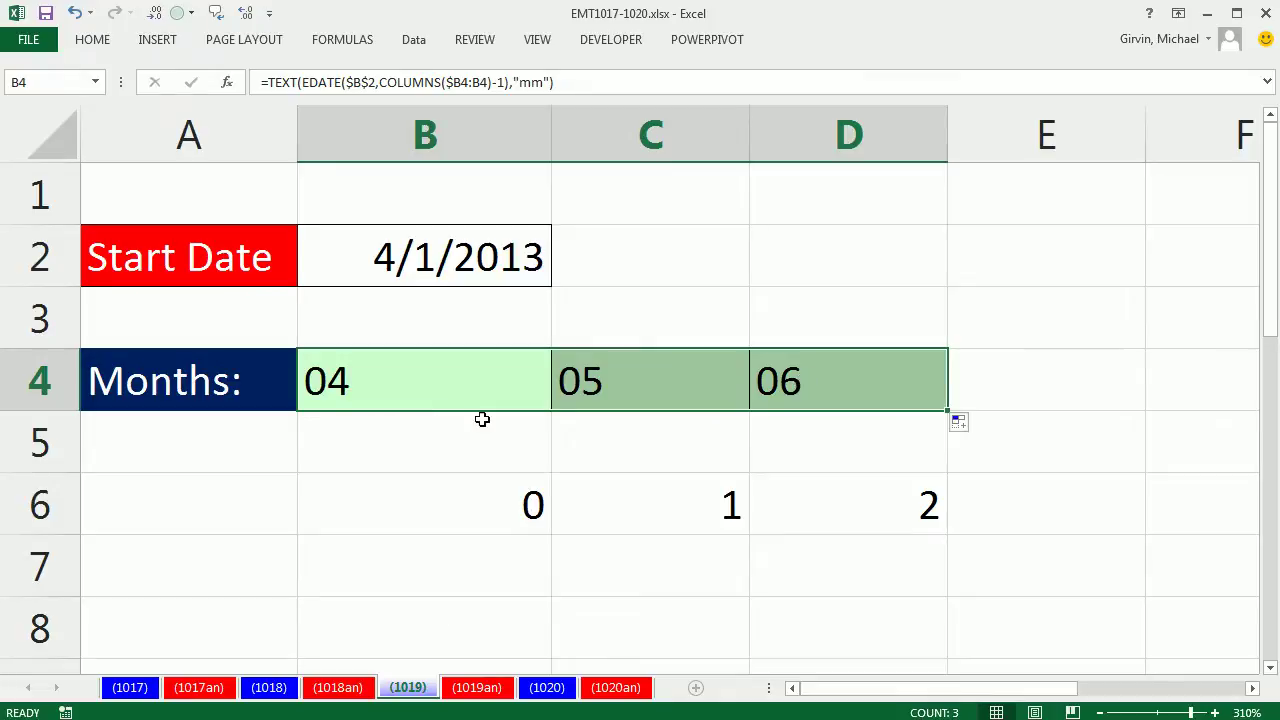
pyautogui.press('F2')
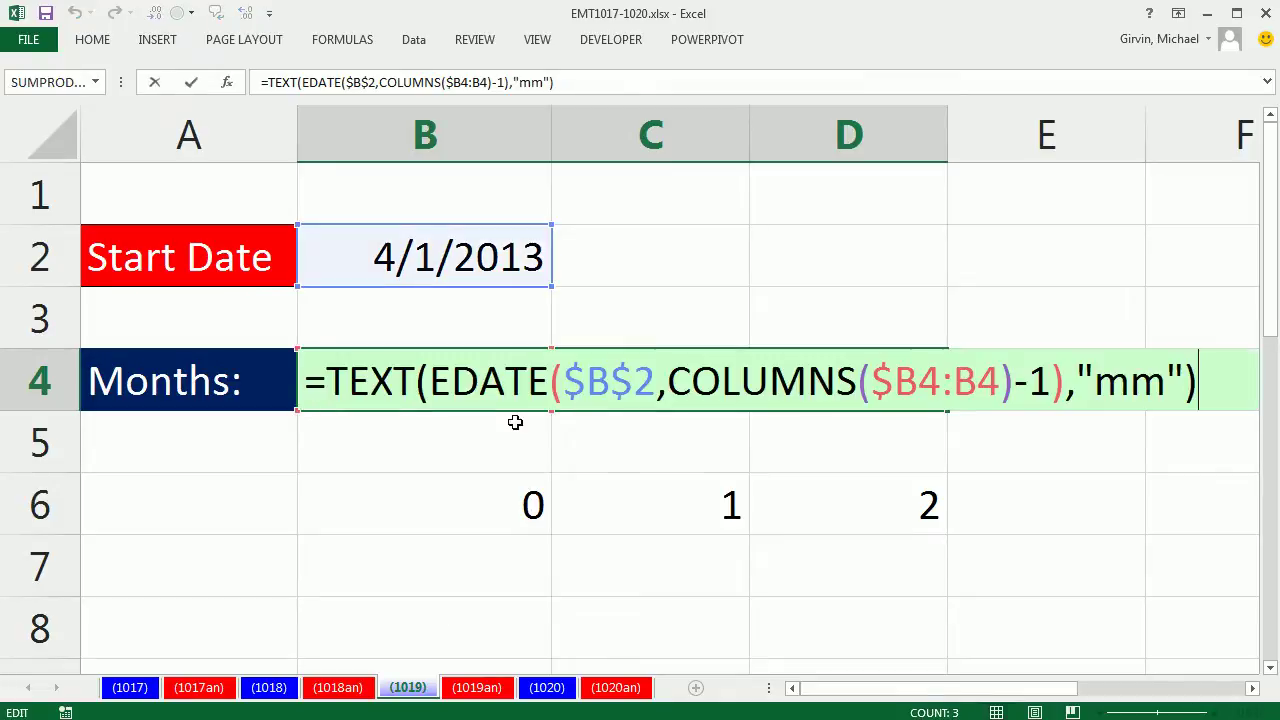
pyautogui.click(1140, 380)
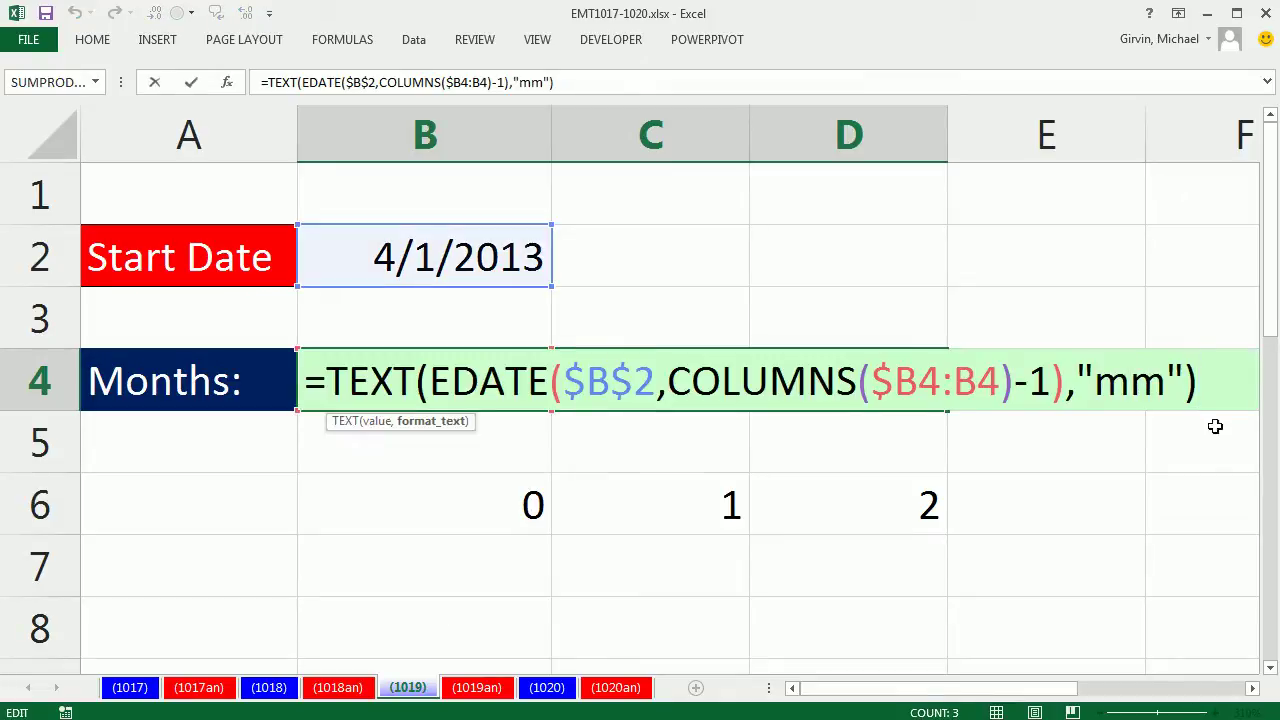
pyautogui.write('m')
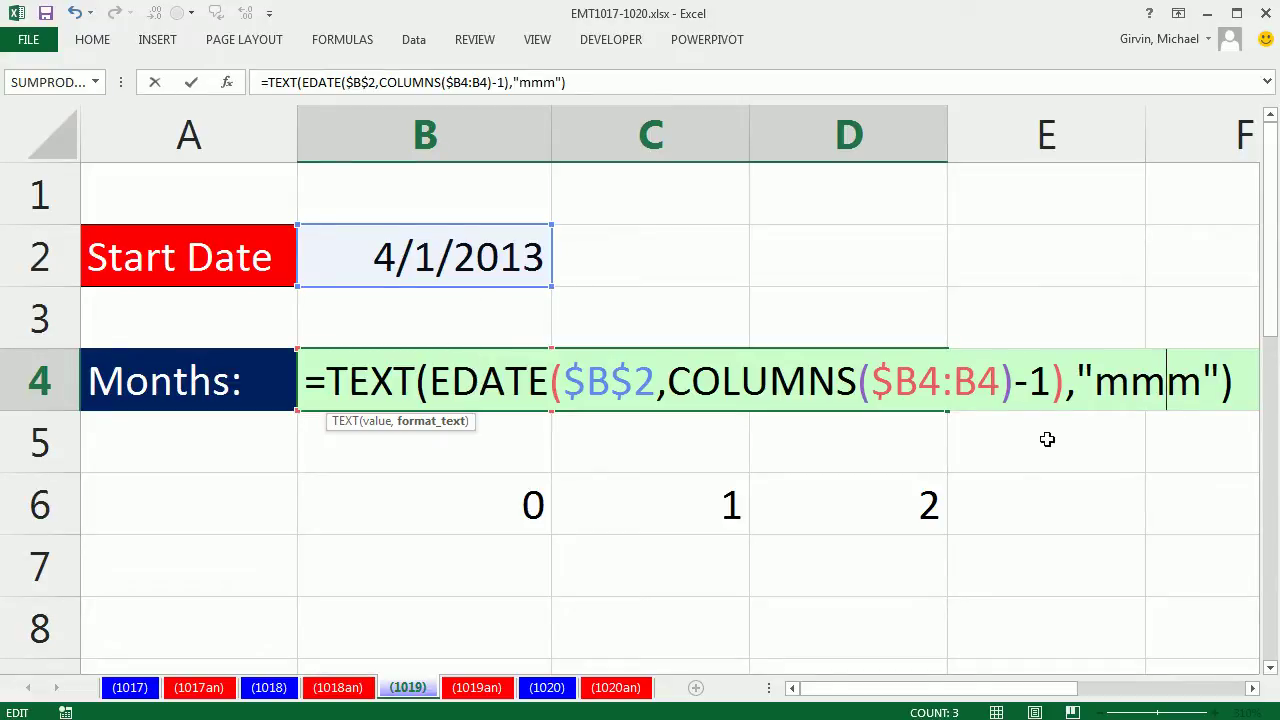
pyautogui.hotkey('ctrl', 'Return')
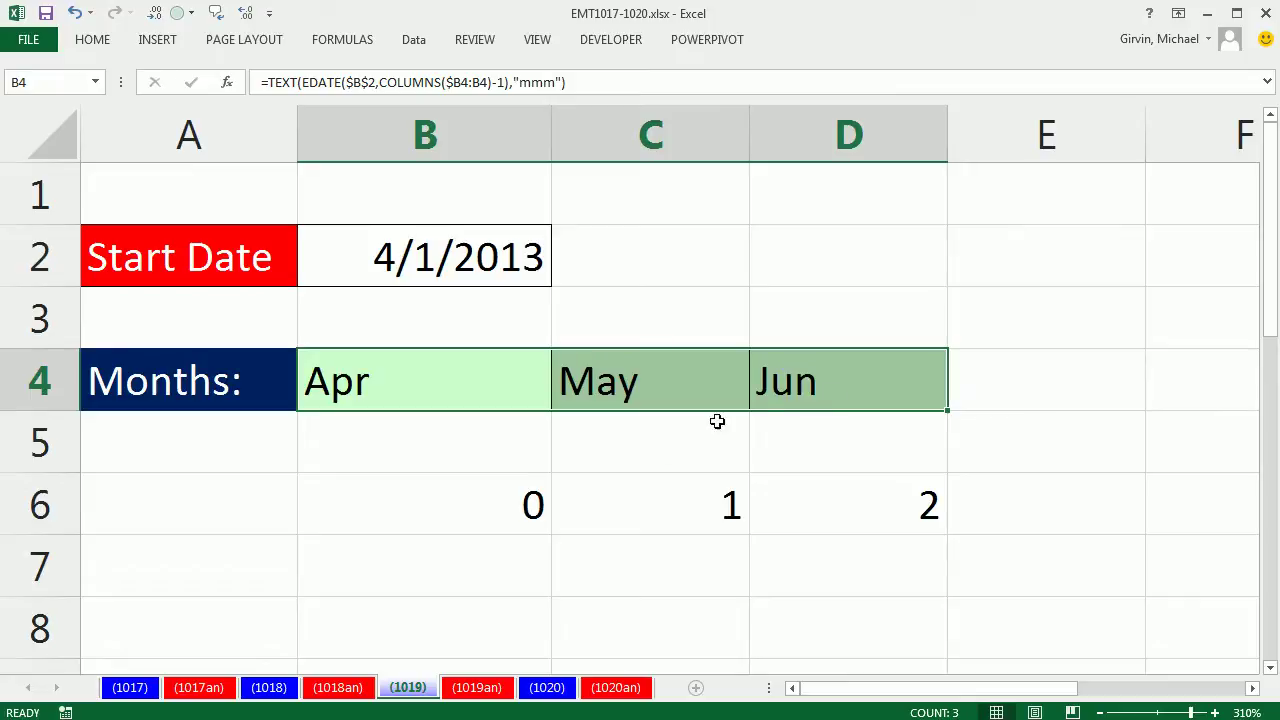
# Step: Change the format code to "mmmm" so B4:D4 read April, May, June
pyautogui.press('F2')
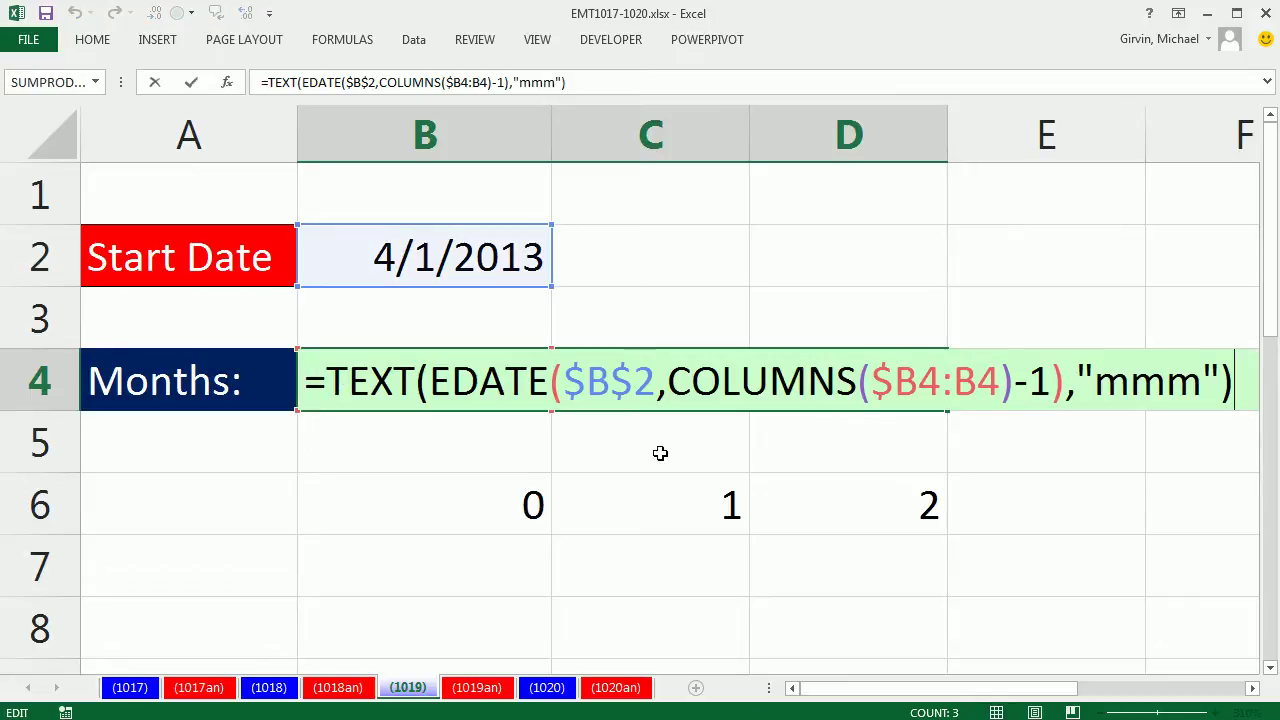
pyautogui.click(1164, 383)
pyautogui.write('m')
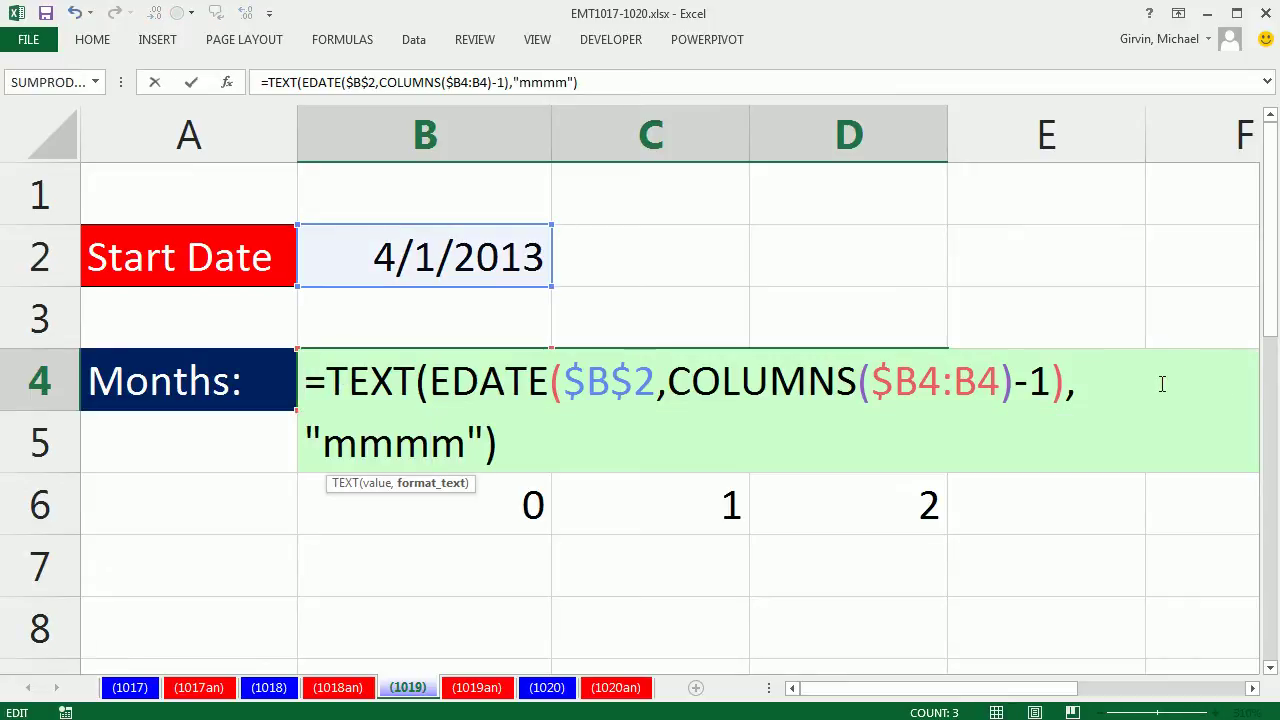
pyautogui.hotkey('ctrl', 'Return')
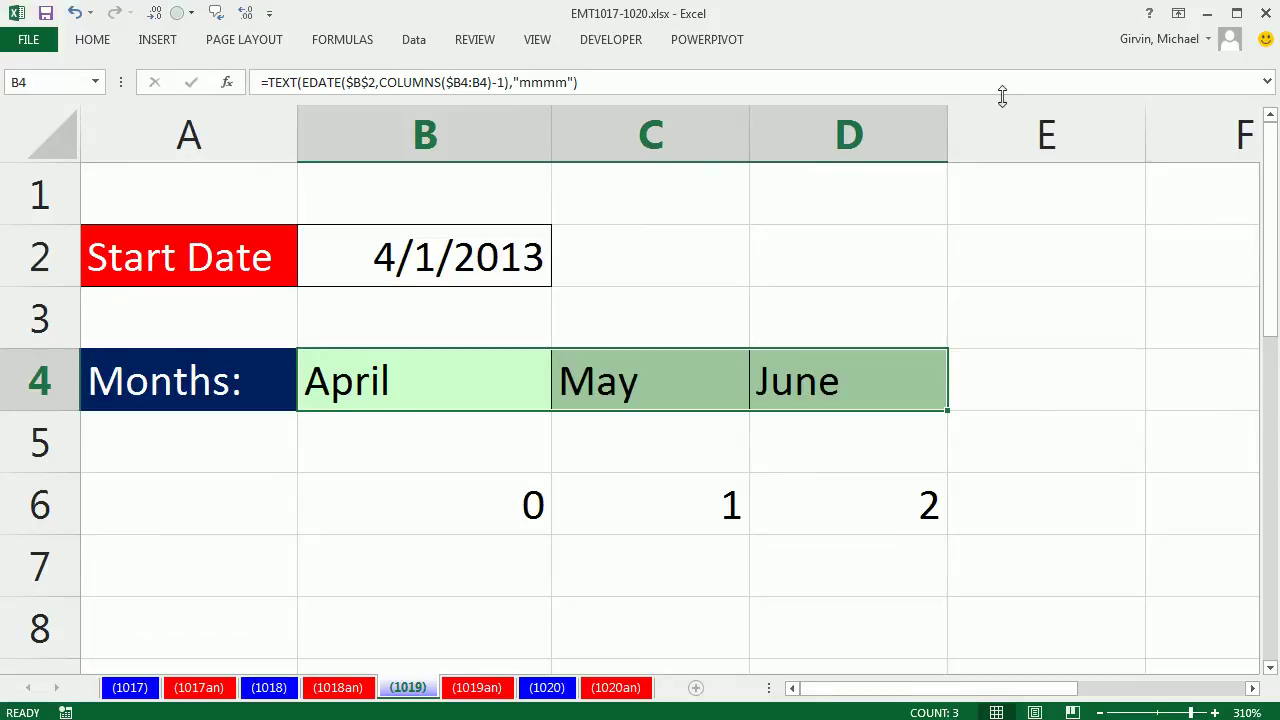
# Step: Change the start date in B2 to 7/1/2013 and widen column D to fit September
pyautogui.doubleClick(437, 252)
pyautogui.doubleClick(389, 262)
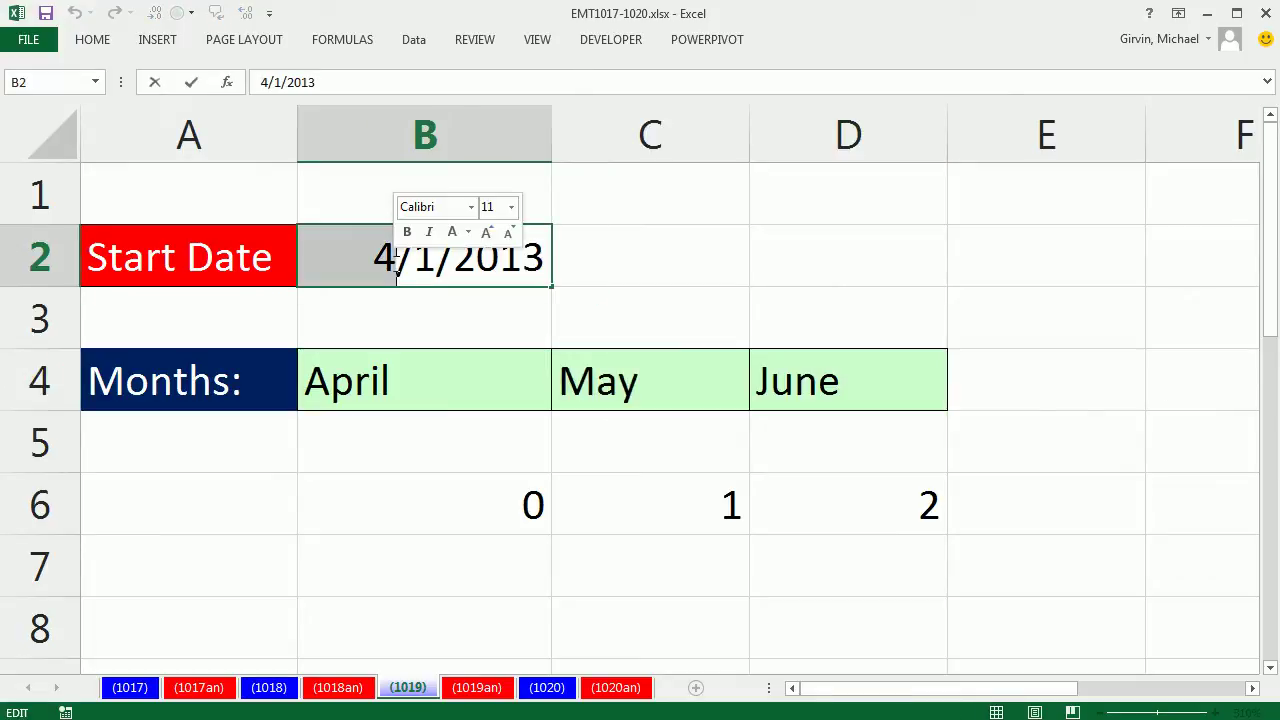
pyautogui.write('7')
pyautogui.hotkey('ctrl', 'Return')
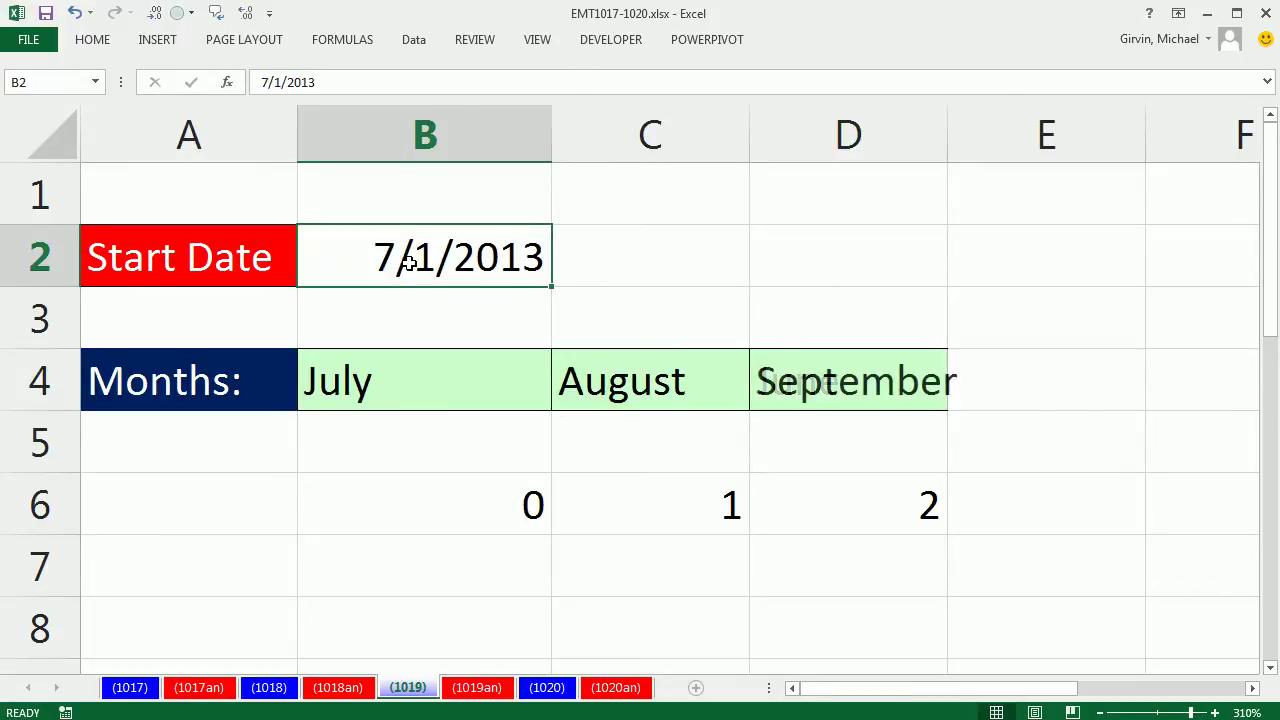
pyautogui.moveTo(947, 135); pyautogui.dragTo(991, 136)
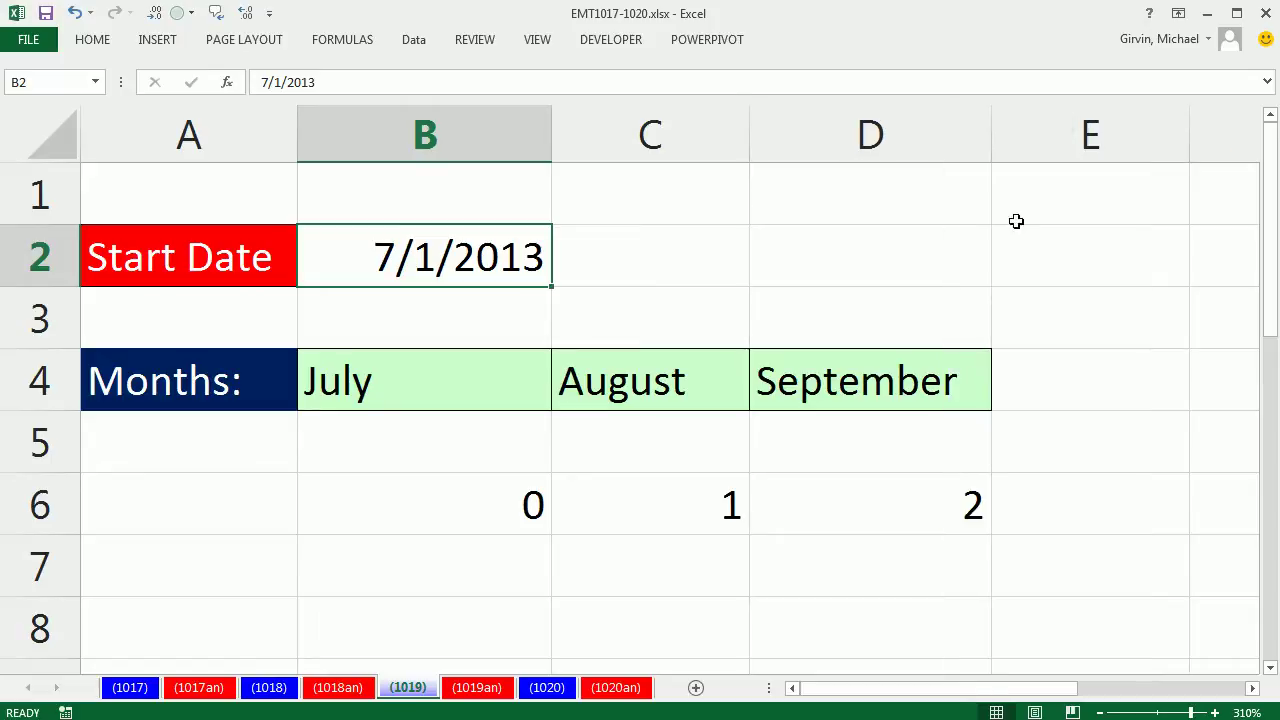
# Step: Review the month formulas in B4, C4 and D4 and compare their references
pyautogui.click(424, 384)
pyautogui.click(597, 392)
pyautogui.click(826, 387)
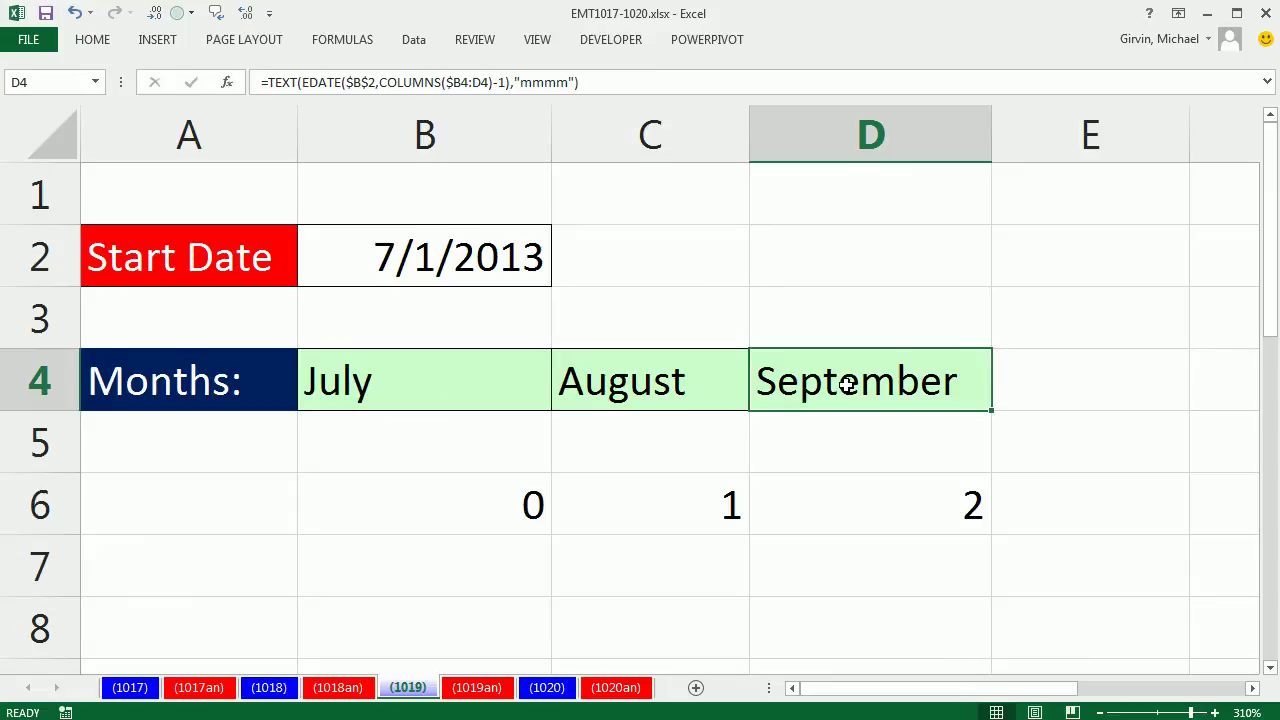
pyautogui.doubleClick(848, 380)
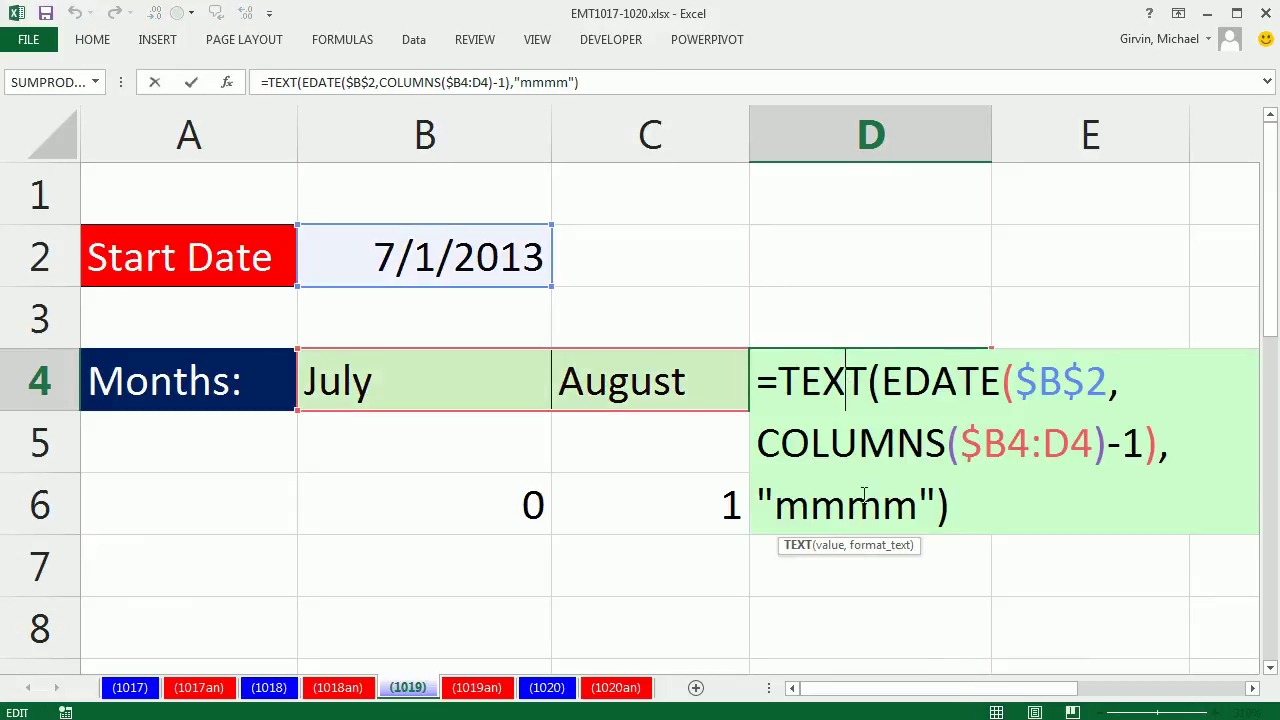
pyautogui.click(408, 392)
pyautogui.doubleClick(412, 390)
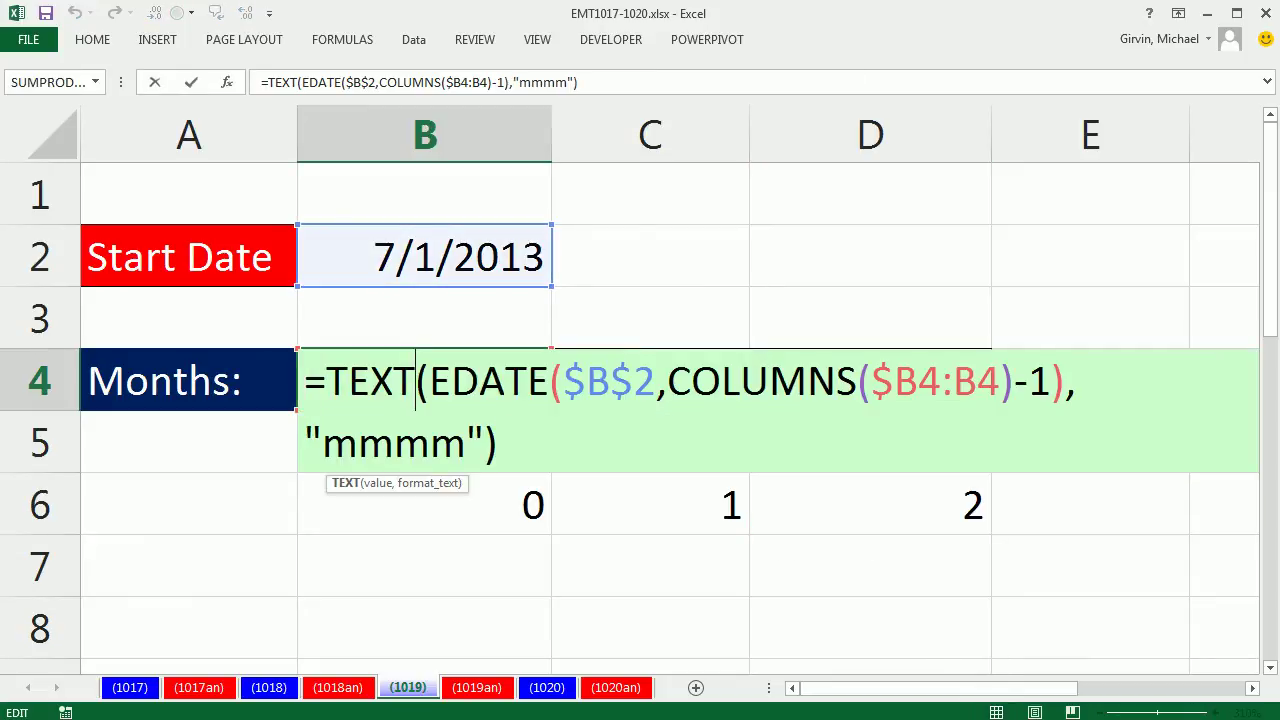